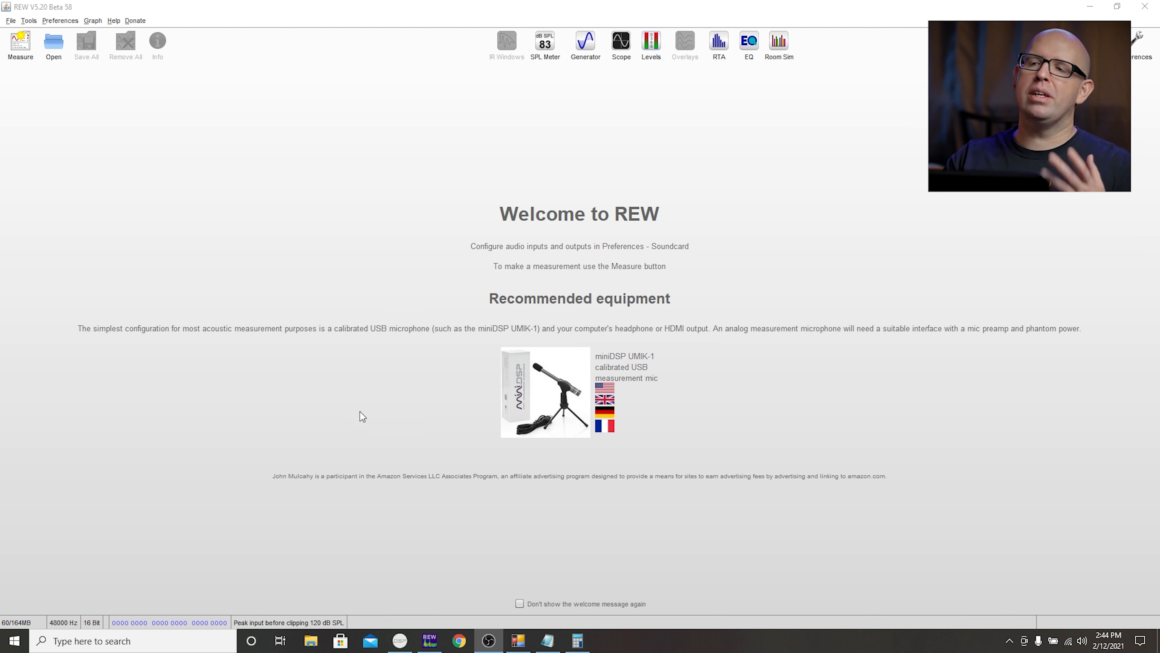
Step: Switch to the MiniDSP-2x4-HD plugin, enlarge its window and mute Input1 to silence the subwoofers
{"action": "left_click", "coordinate": [400, 640]}
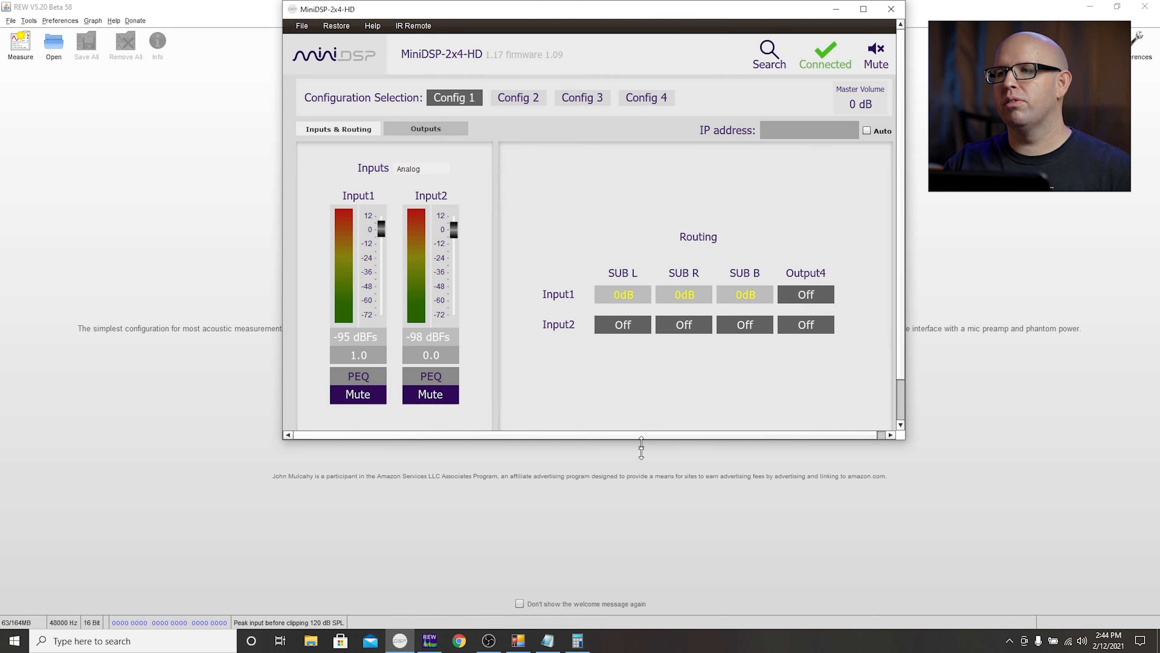
{"action": "left_click_drag", "start_coordinate": [638, 437], "coordinate": [640, 479]}
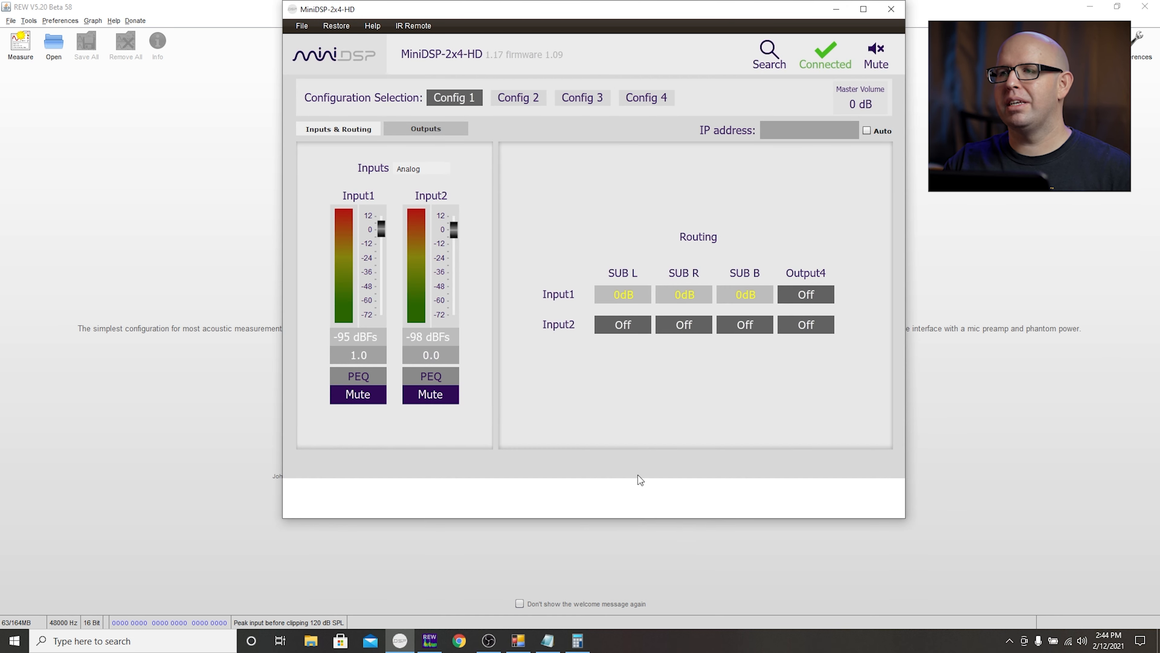
{"action": "left_click", "coordinate": [365, 397]}
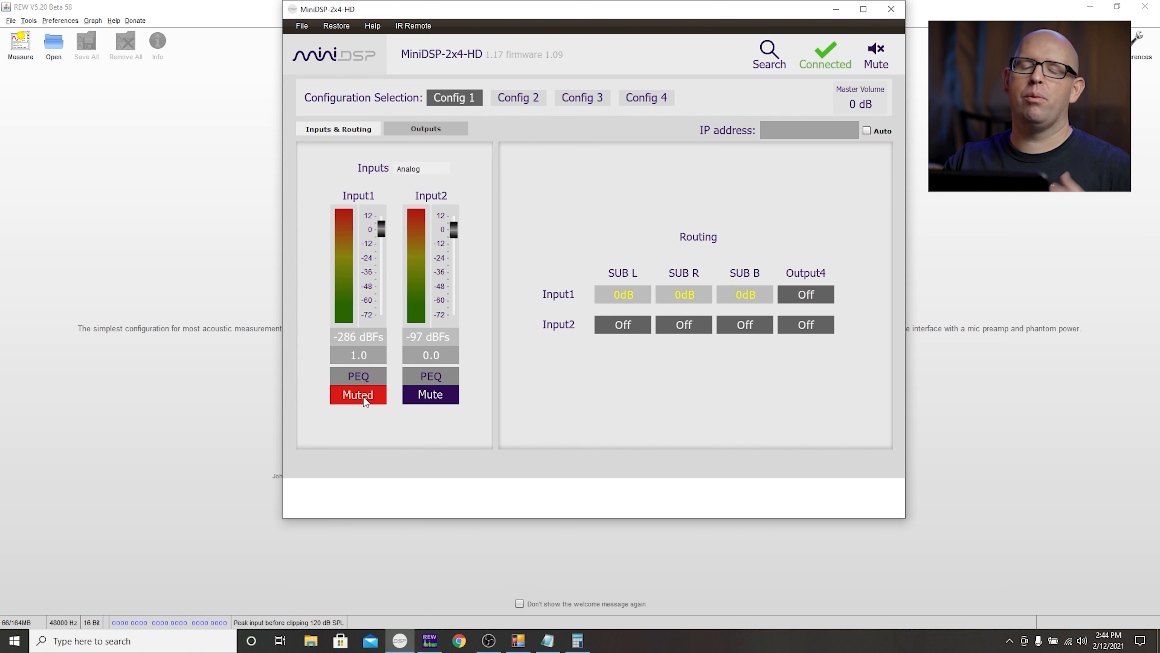
Step: Switch back to REW and open the measurement file TIME ALIGN MAINS.mdat
{"action": "left_click", "coordinate": [429, 640]}
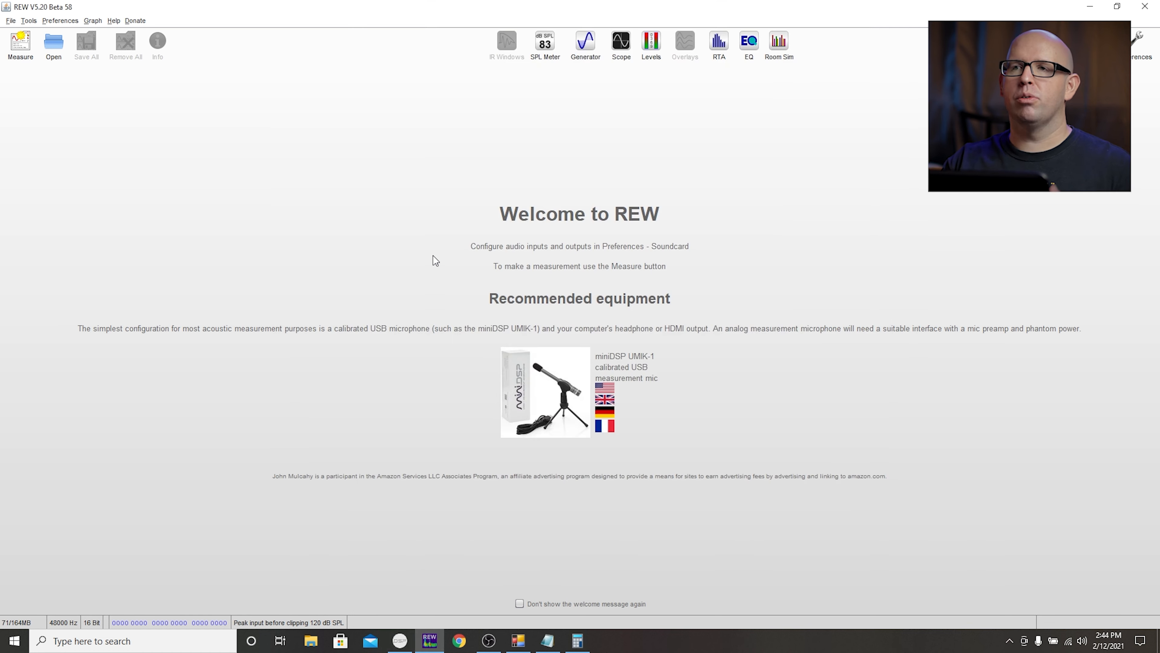
{"action": "left_click", "coordinate": [55, 52]}
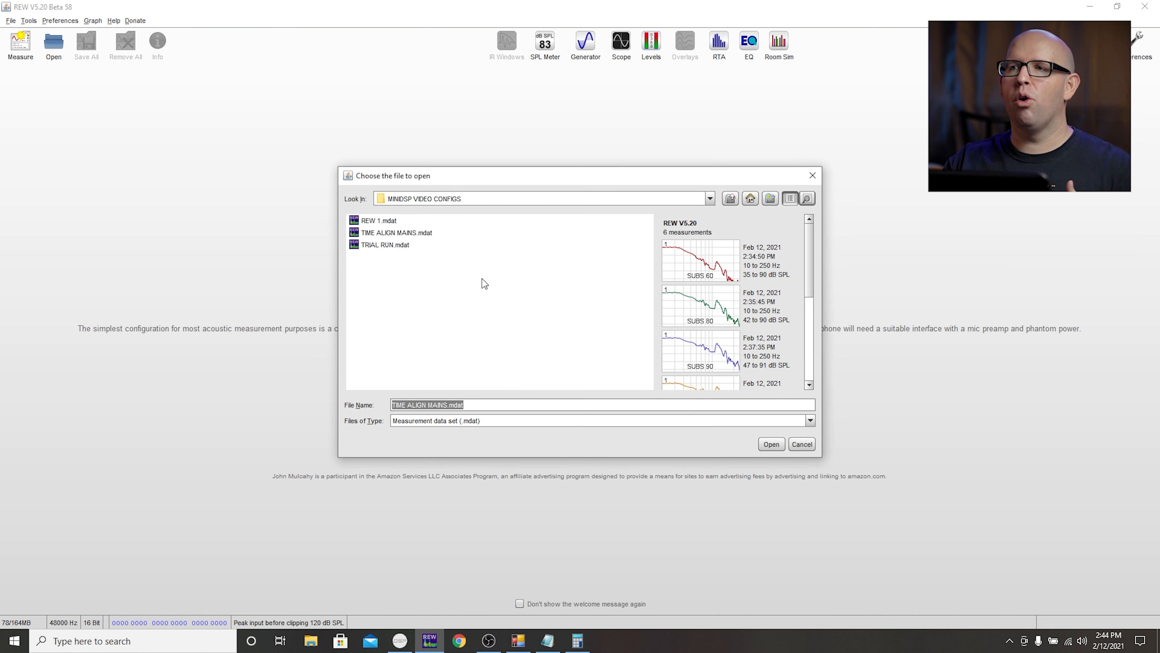
{"action": "left_click", "coordinate": [413, 233]}
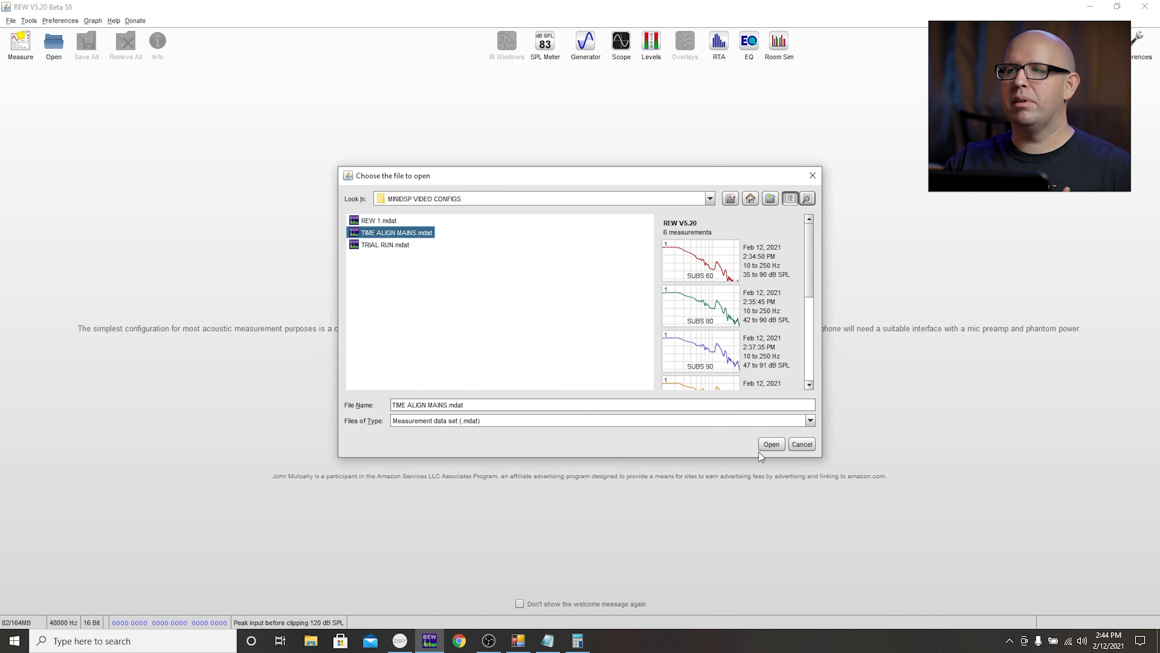
{"action": "left_click", "coordinate": [771, 443]}
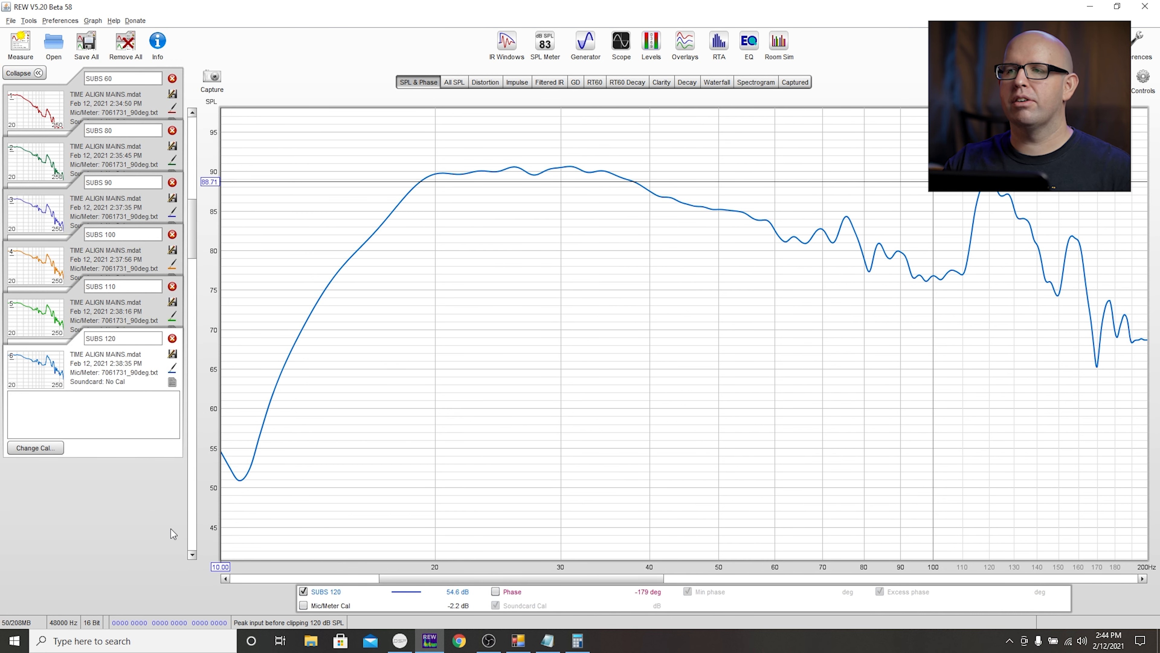
Step: Show the All SPL graph and hide all six SUBS traces, from SUBS 60 to SUBS 120
{"action": "left_click", "coordinate": [458, 83]}
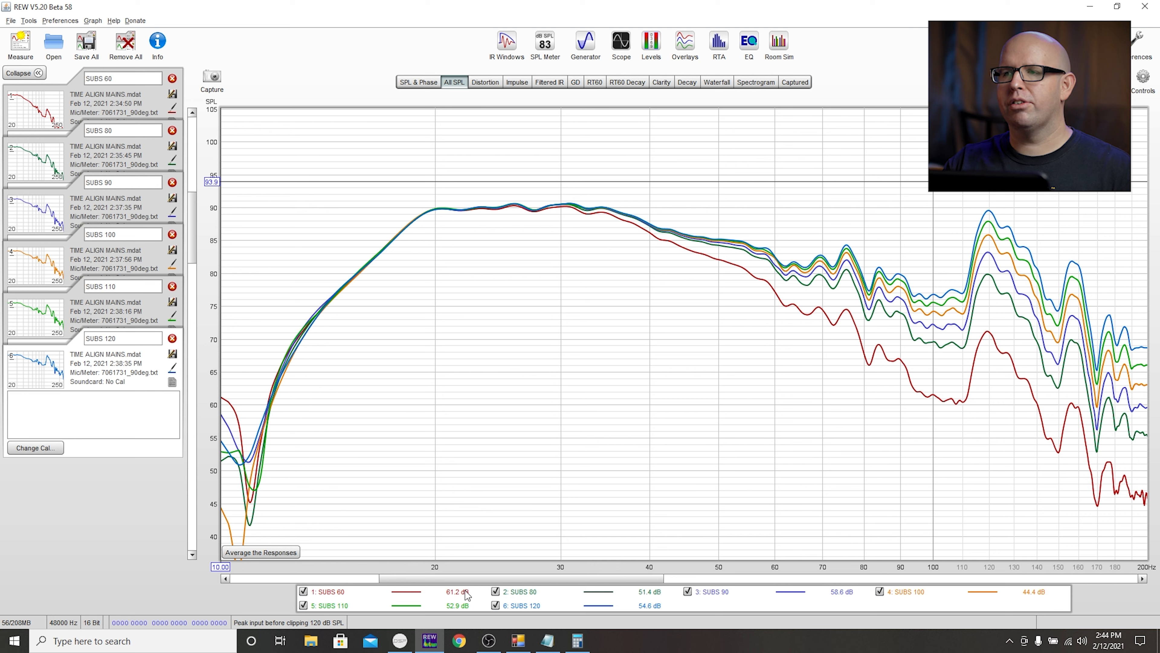
{"action": "left_click", "coordinate": [372, 596]}
{"action": "left_click", "coordinate": [495, 591]}
{"action": "left_click", "coordinate": [495, 606]}
{"action": "left_click", "coordinate": [357, 603]}
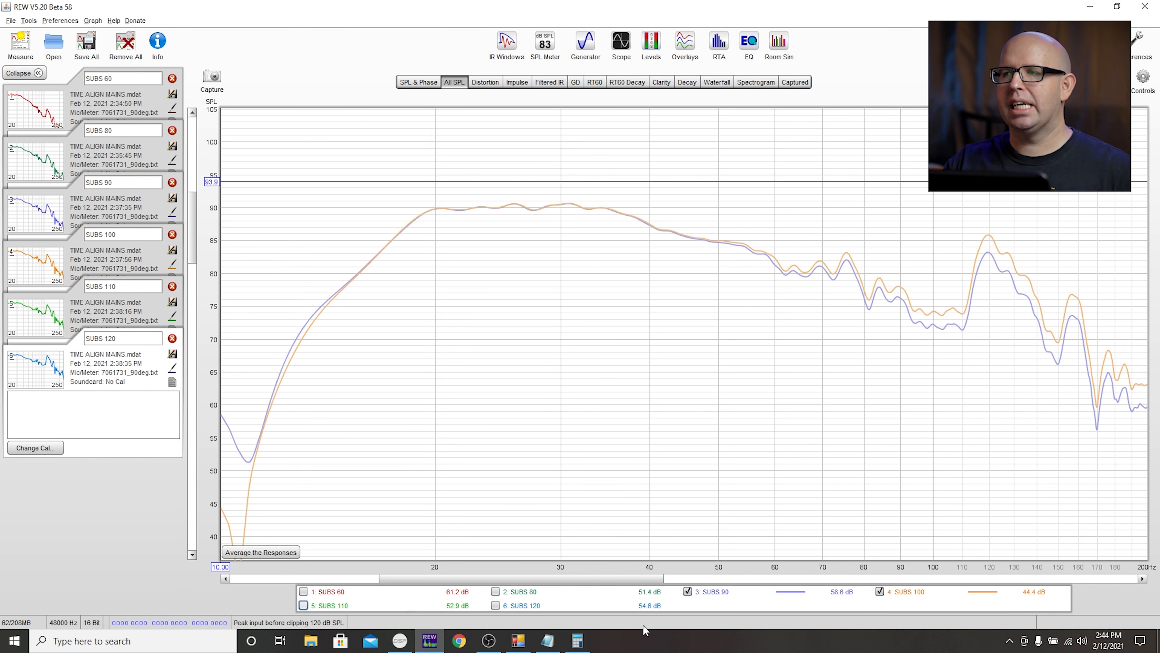
{"action": "left_click", "coordinate": [887, 593]}
{"action": "left_click", "coordinate": [716, 591]}
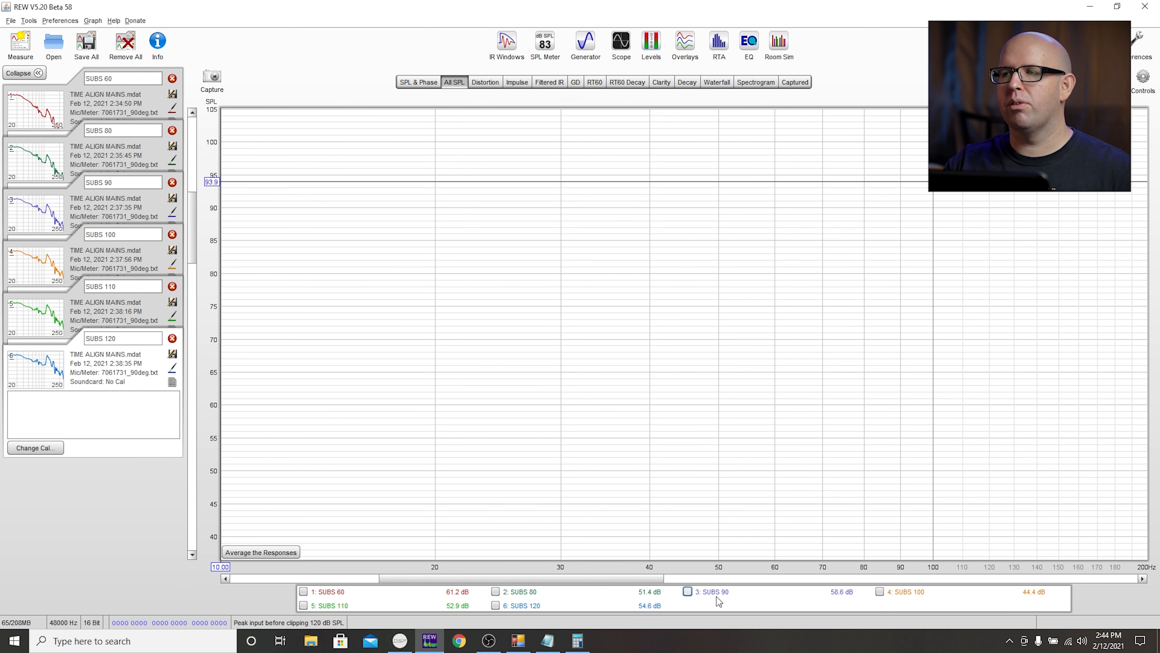
Step: Run an SPL sweep measurement of the main speakers named L+R 60
{"action": "left_click", "coordinate": [21, 43]}
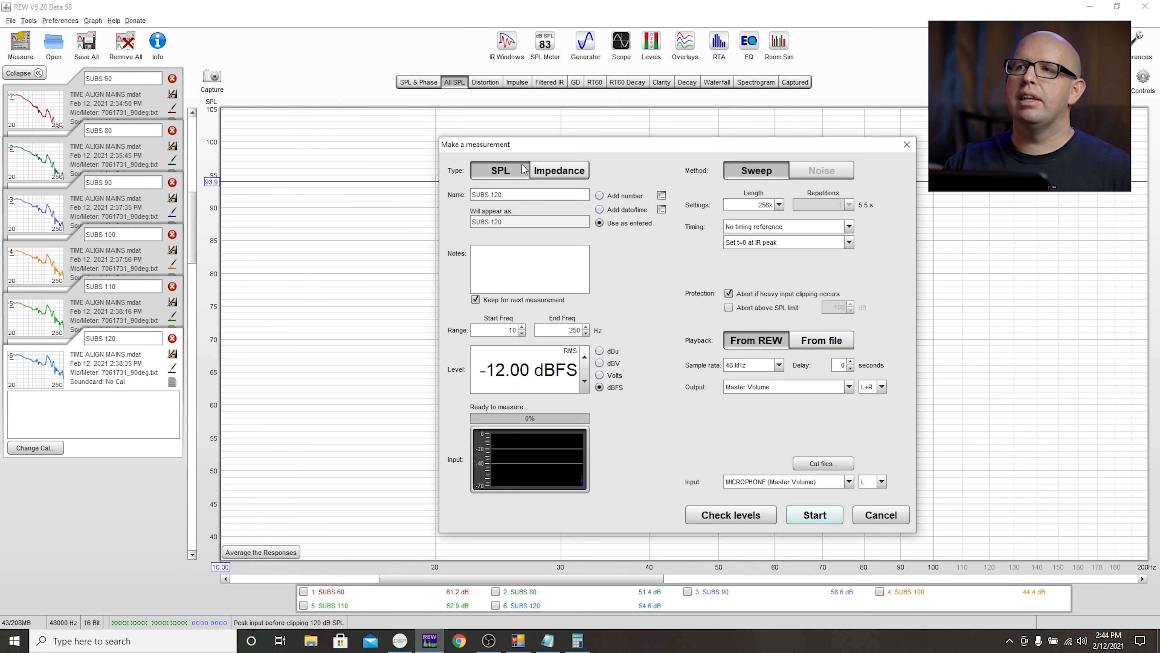
{"action": "type", "text": "L+R 60"}
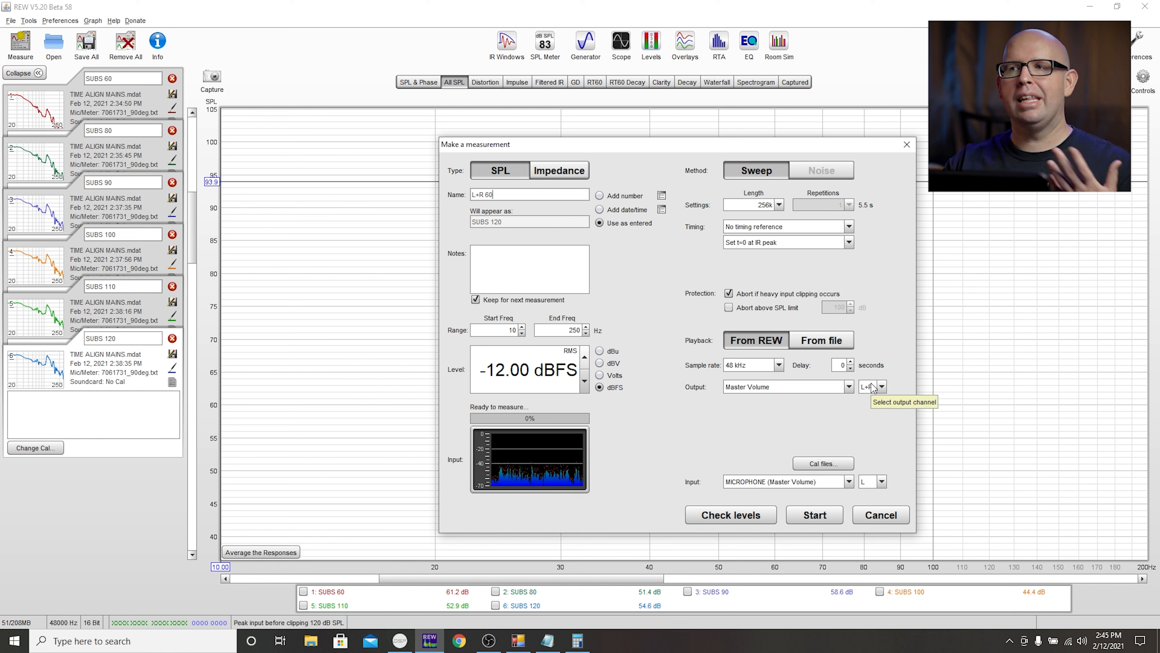
{"action": "left_click", "coordinate": [830, 513]}
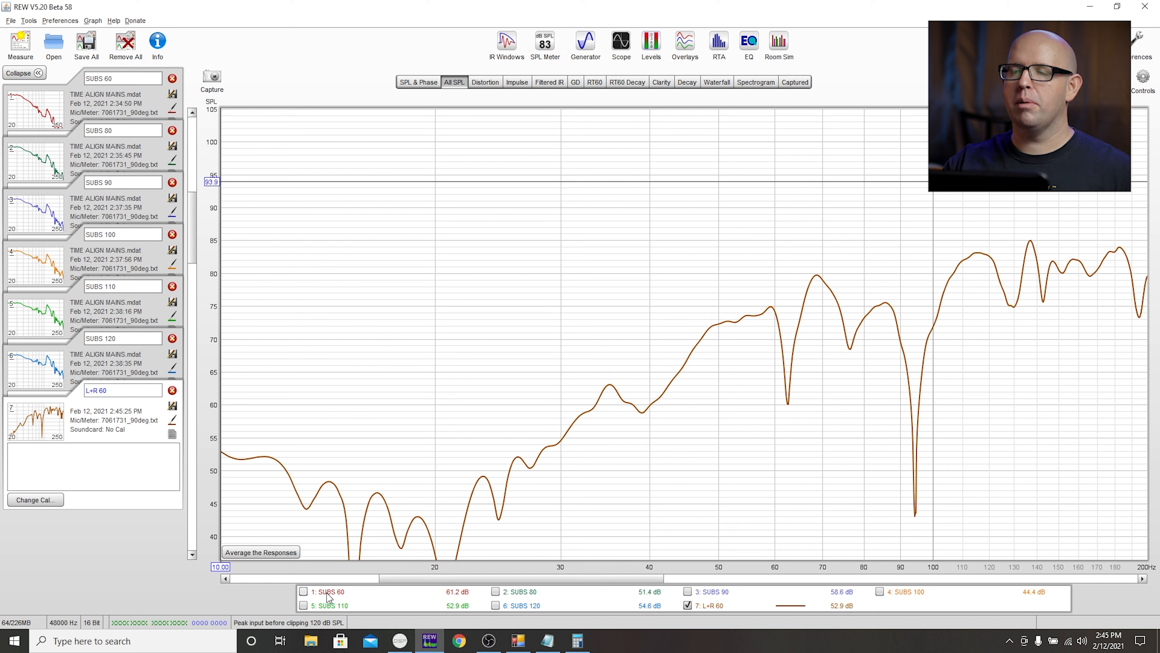
Step: Compare the SUBS 60 and L+R 60 traces with the cursor at about 60 Hz, and hide both traces
{"action": "left_click", "coordinate": [304, 591]}
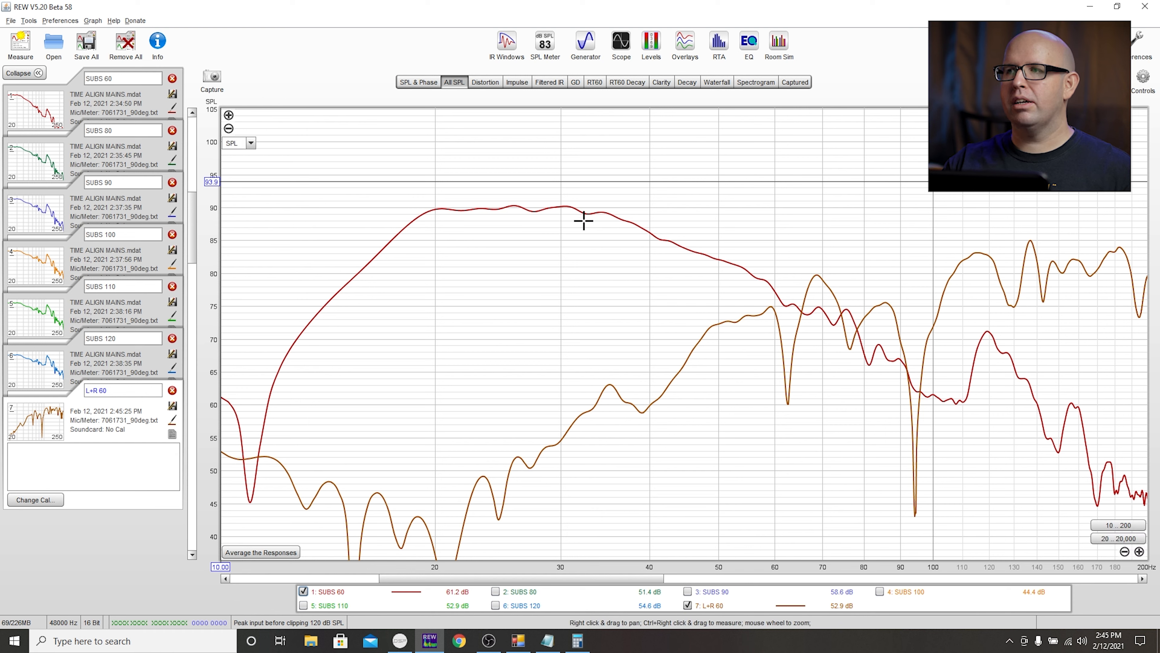
{"action": "left_click_drag", "start_coordinate": [778, 306], "coordinate": [775, 306]}
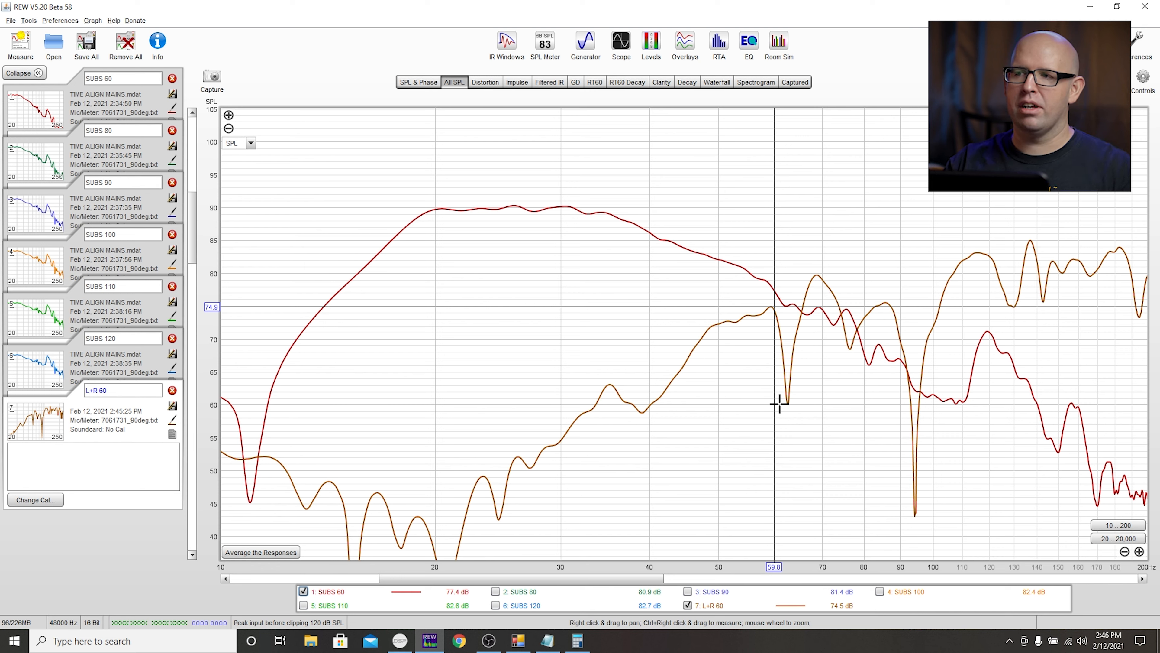
{"action": "left_click", "coordinate": [350, 594]}
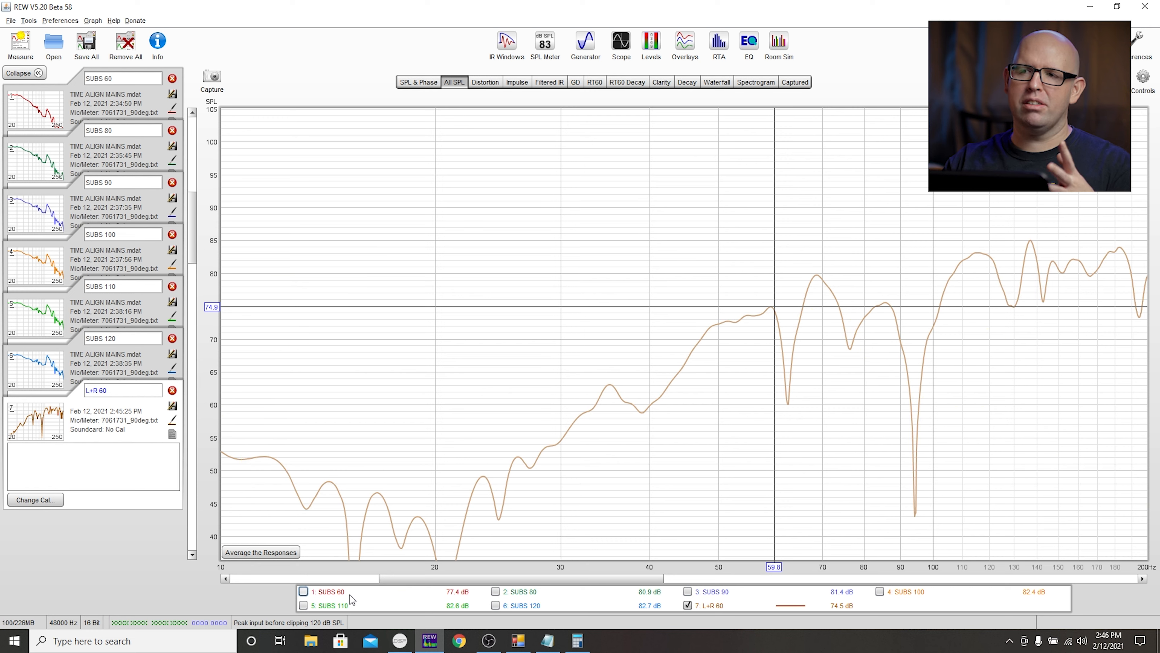
{"action": "left_click", "coordinate": [725, 608]}
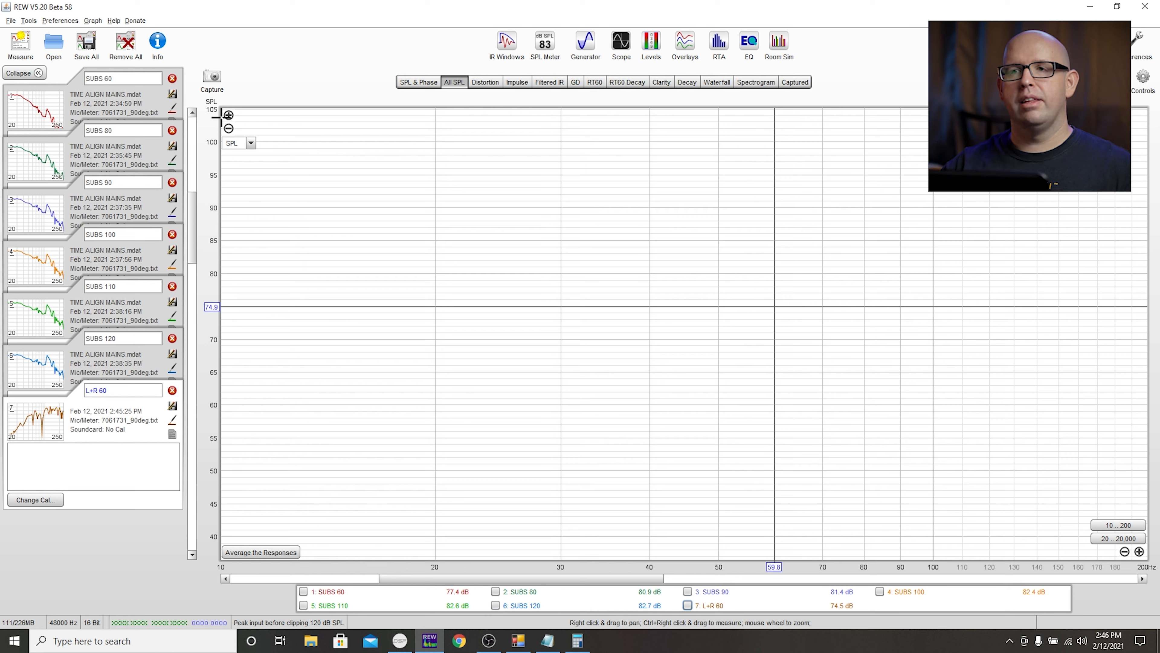
Step: Run another SPL sweep measurement of the main speakers named L+R 80
{"action": "left_click", "coordinate": [20, 43]}
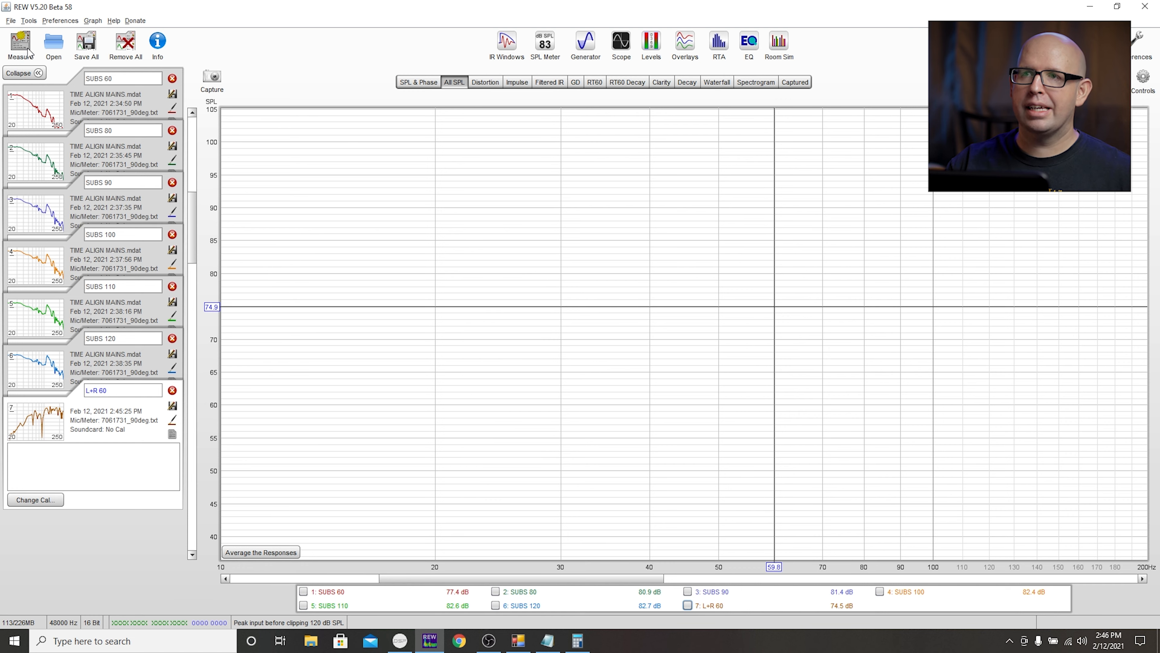
{"action": "type", "text": "80"}
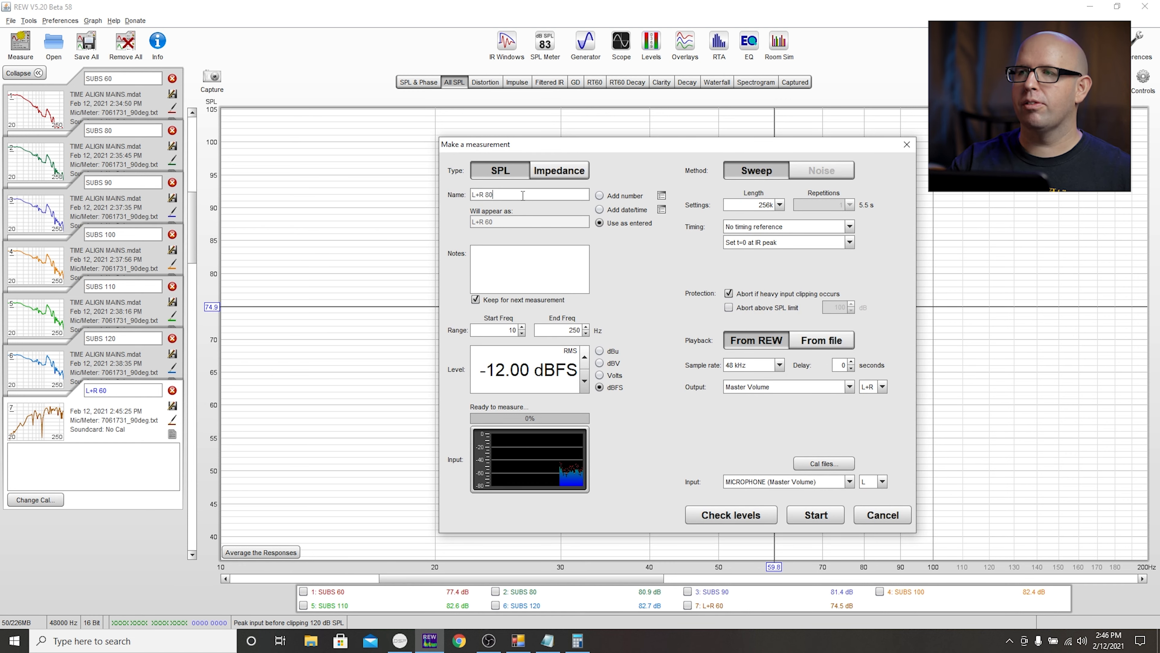
{"action": "key", "text": "Return"}
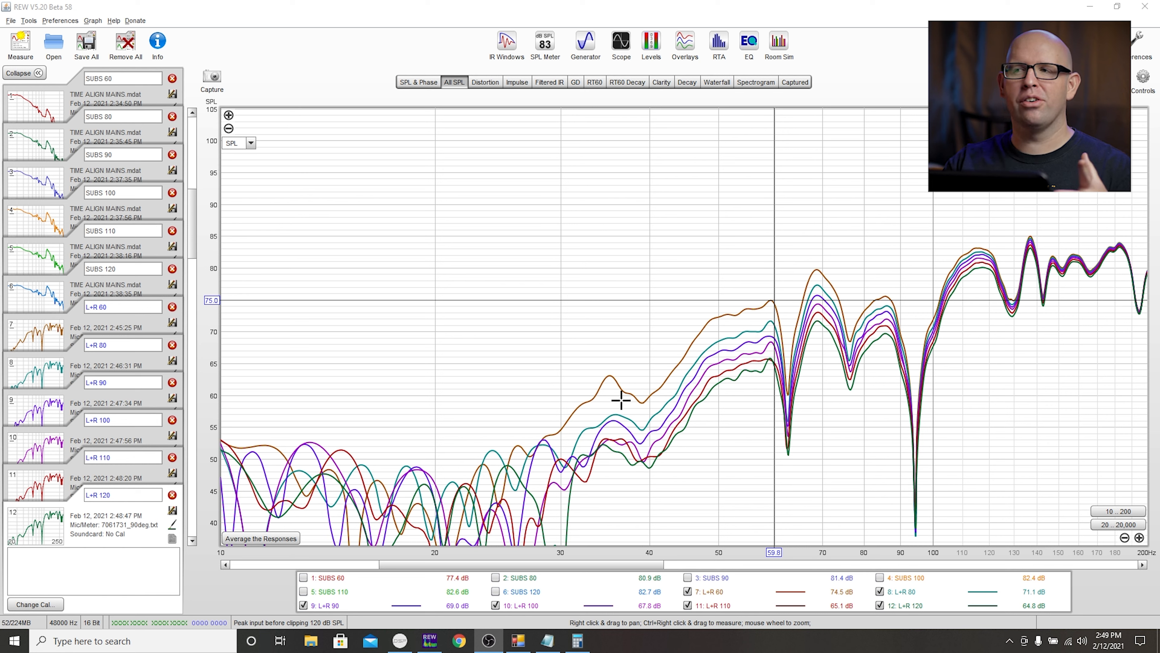
Step: Hide the L+R 80 and L+R 120 traces and display only SUBS 60 and L+R 60 together
{"action": "left_click", "coordinate": [902, 591]}
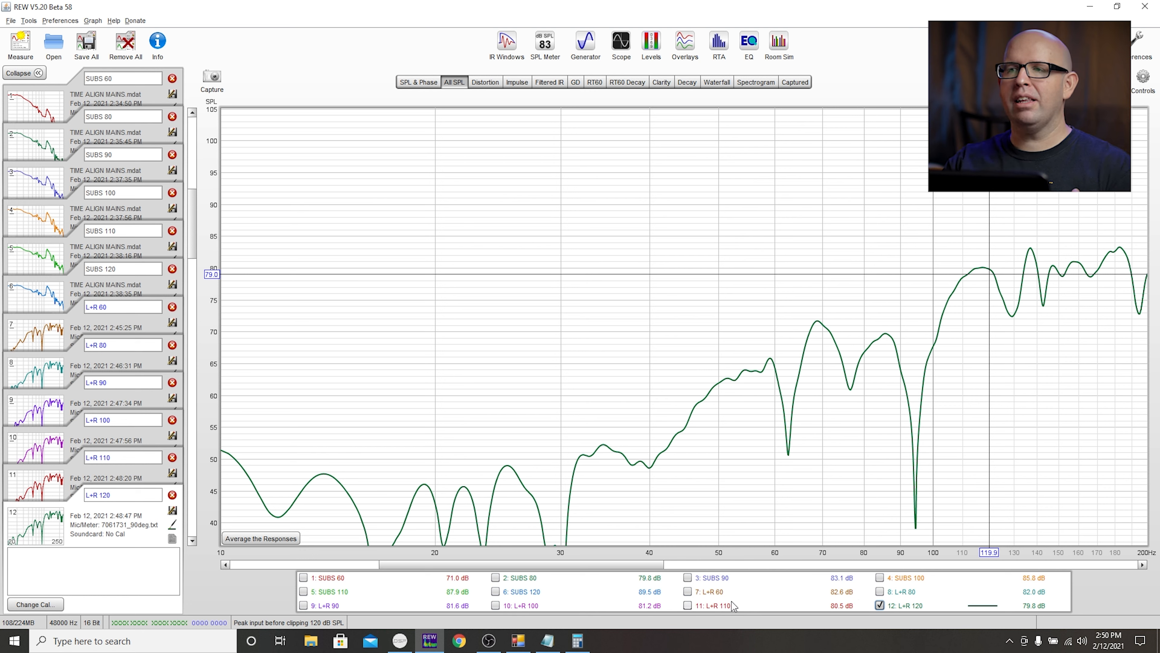
{"action": "left_click", "coordinate": [880, 606]}
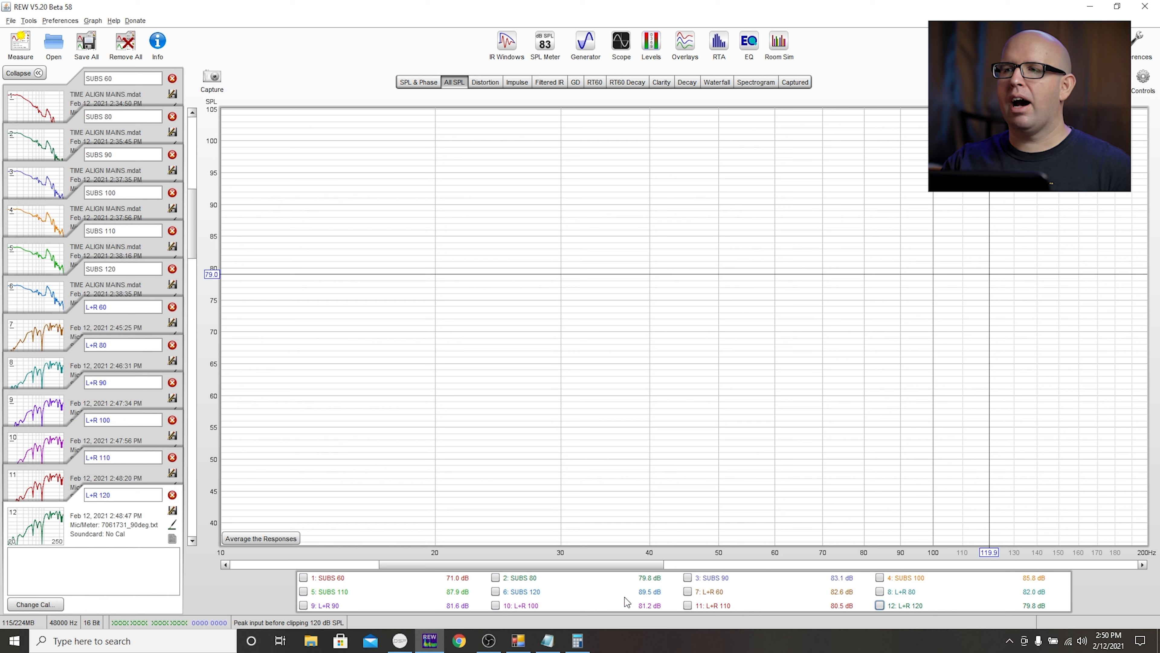
{"action": "left_click", "coordinate": [337, 579]}
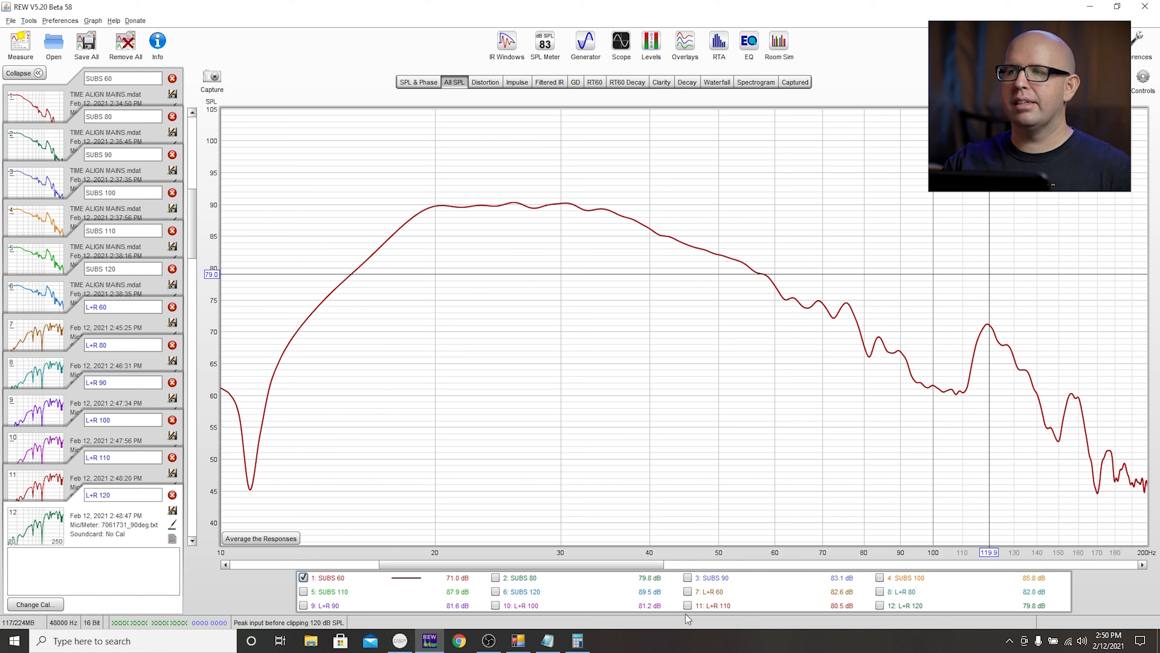
{"action": "left_click", "coordinate": [711, 594]}
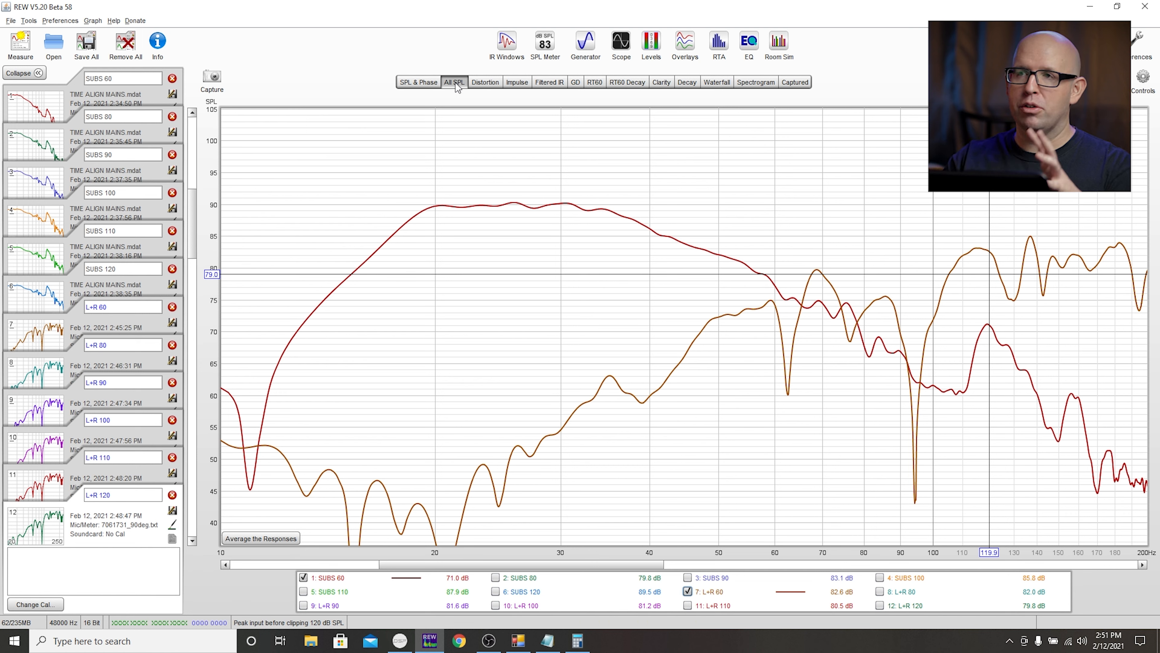
Step: Open the alignment tool for the All SPL graph and pair SUBS 60 with L+R 60
{"action": "left_click", "coordinate": [420, 82]}
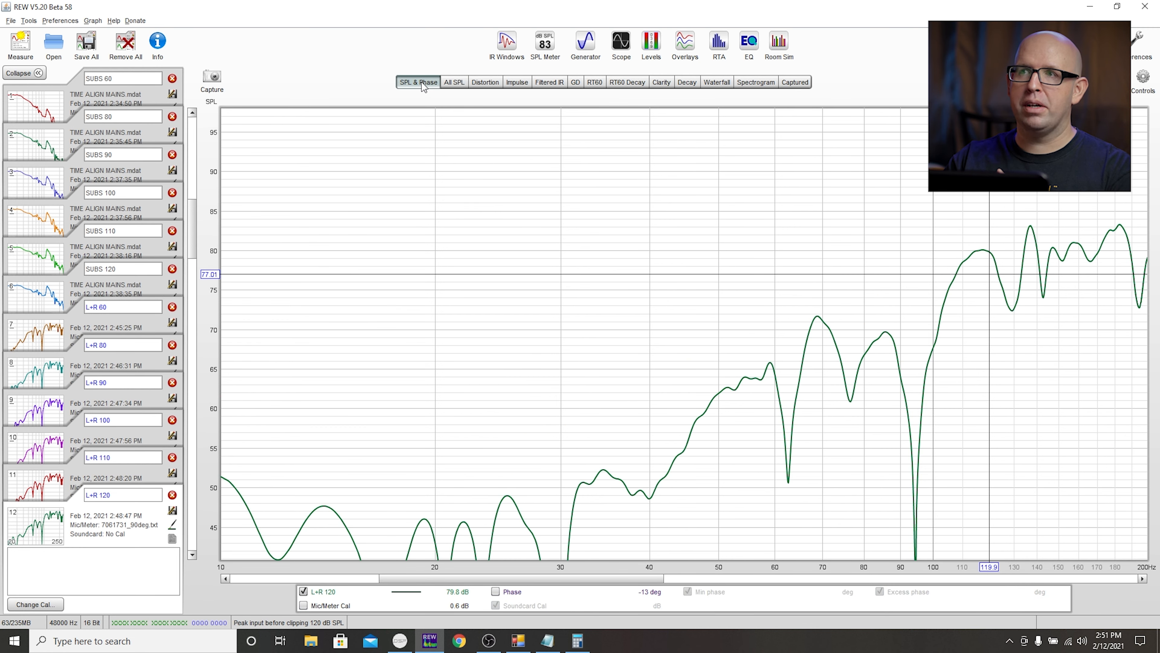
{"action": "left_click", "coordinate": [457, 85]}
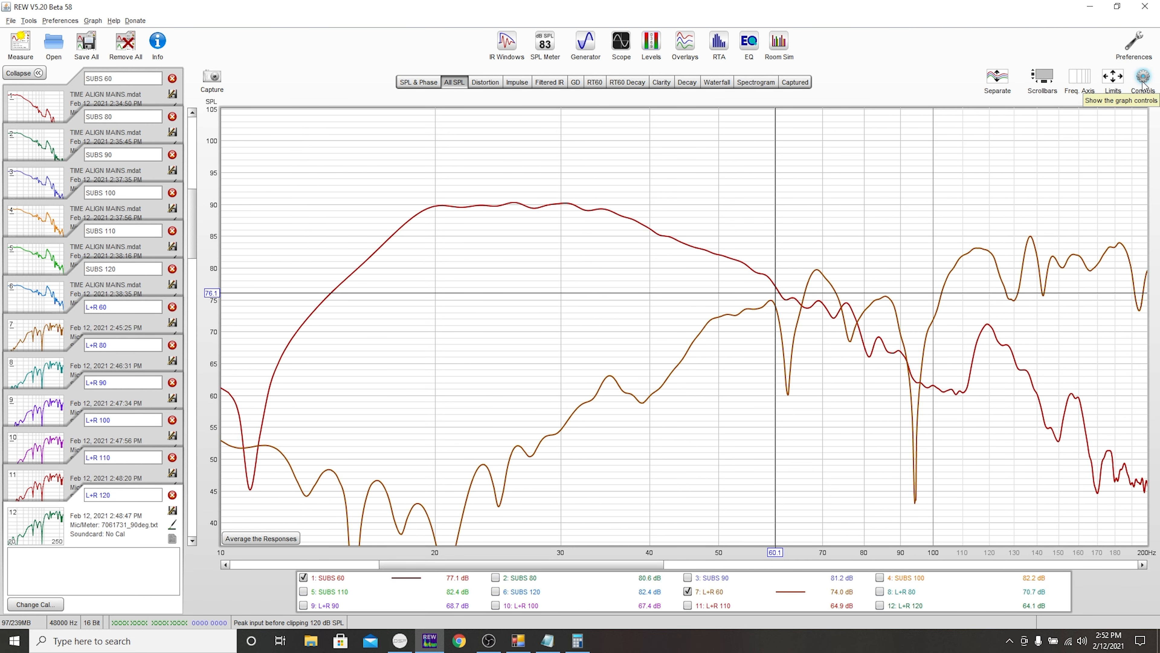
{"action": "left_click", "coordinate": [1143, 78]}
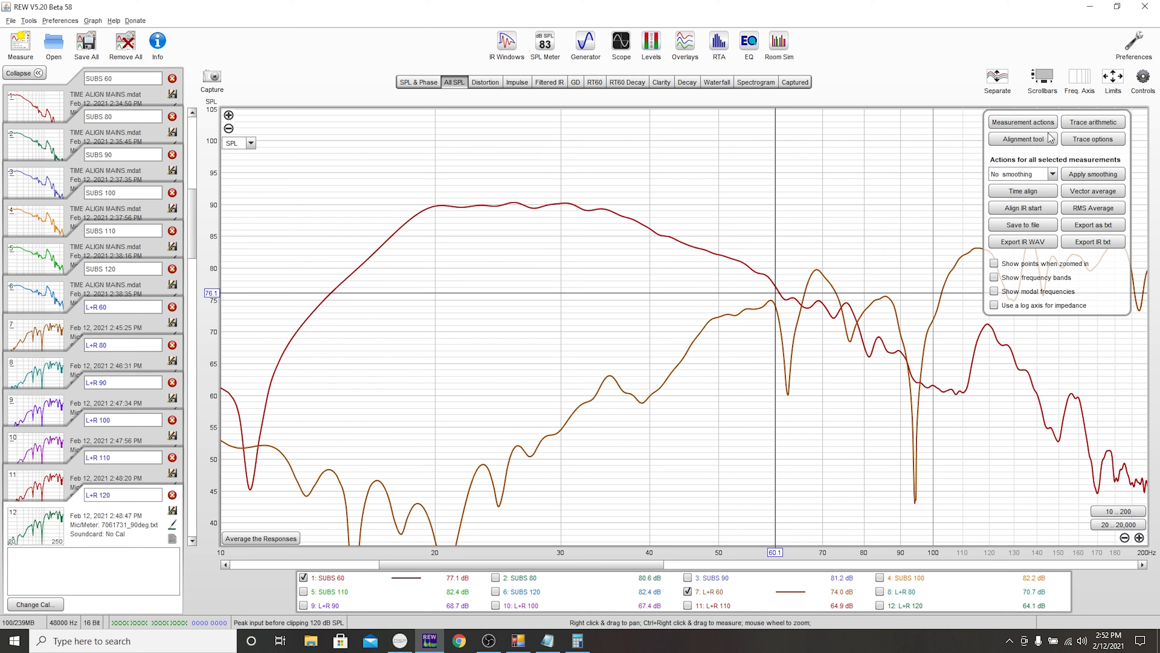
{"action": "left_click", "coordinate": [1031, 144]}
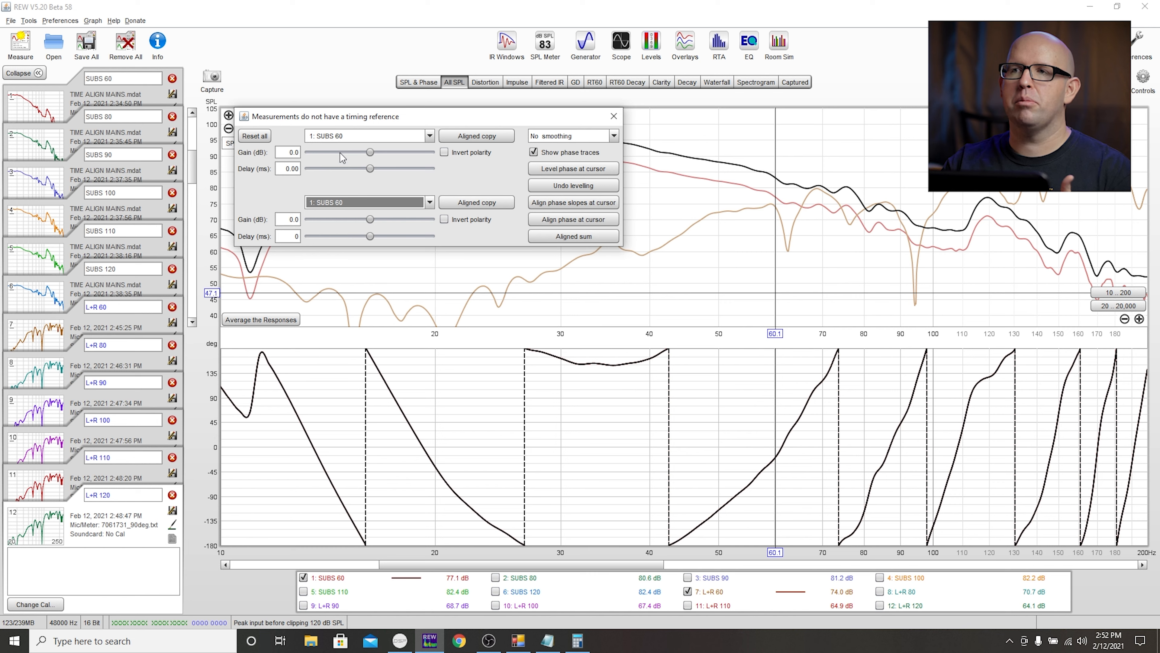
{"action": "left_click", "coordinate": [348, 201]}
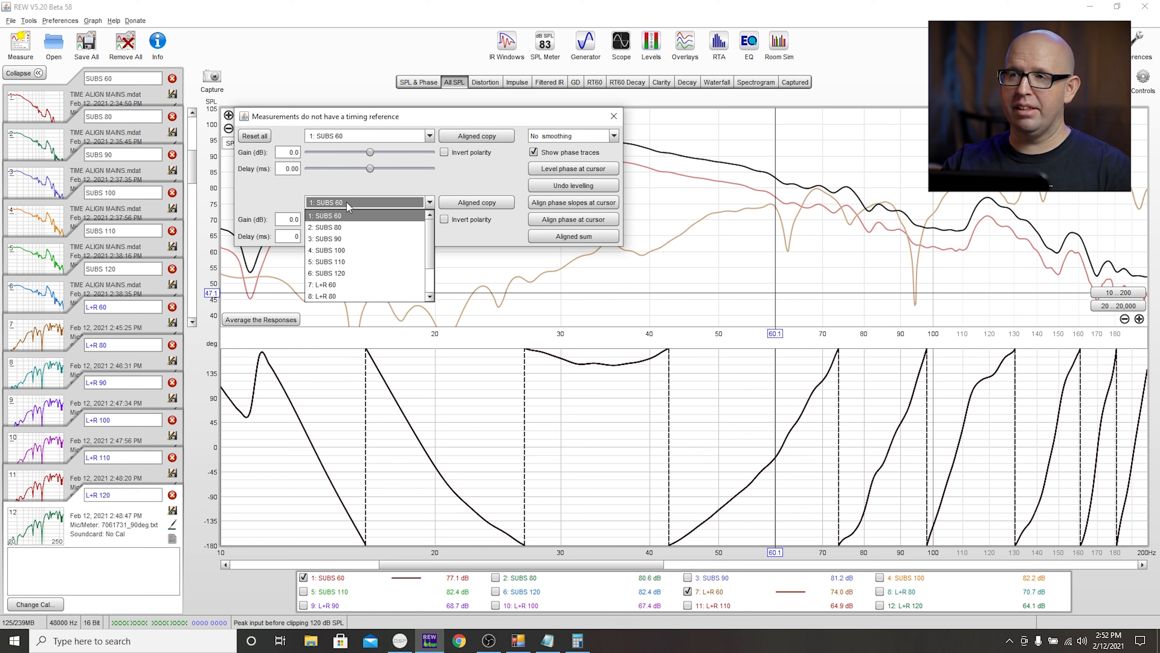
{"action": "left_click", "coordinate": [357, 284]}
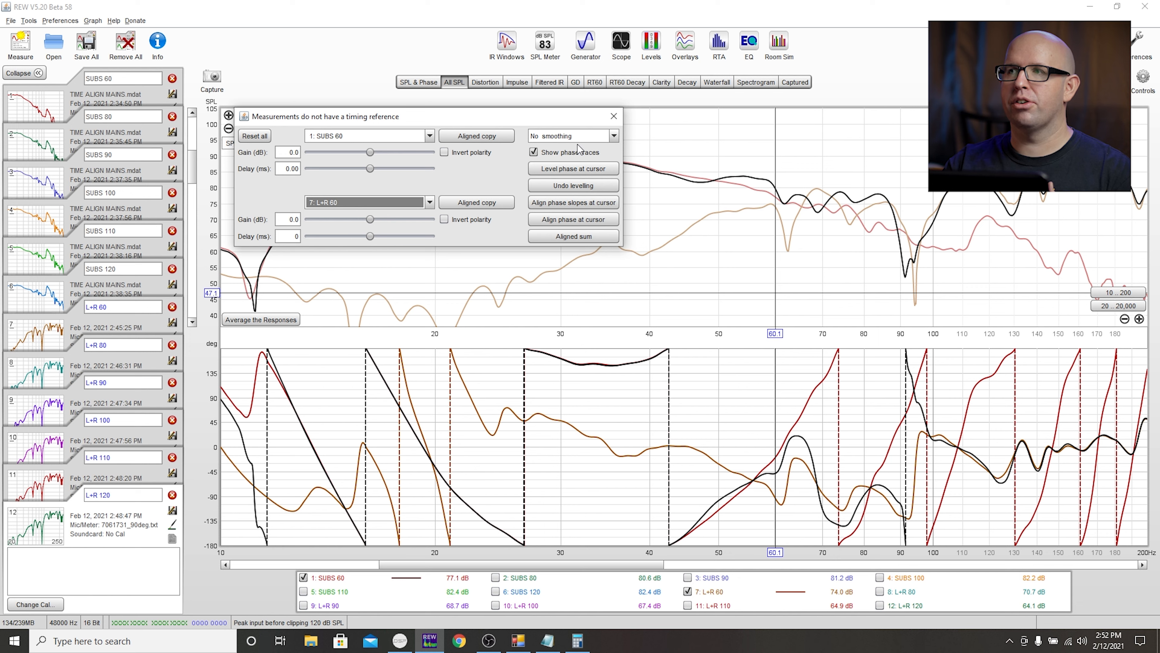
Step: Place the graph cursor at about 60.5 Hz and align the phase slopes of SUBS 60 and L+R 60 there
{"action": "left_click", "coordinate": [779, 202]}
{"action": "left_click_drag", "start_coordinate": [779, 202], "coordinate": [778, 198]}
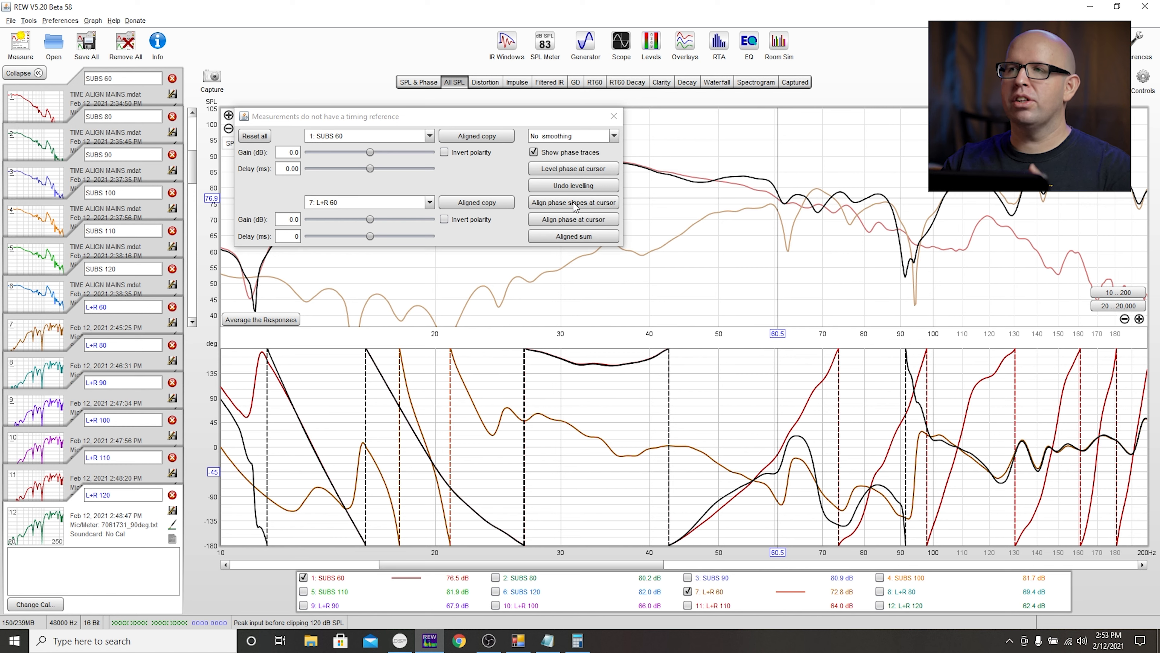
{"action": "left_click", "coordinate": [602, 203]}
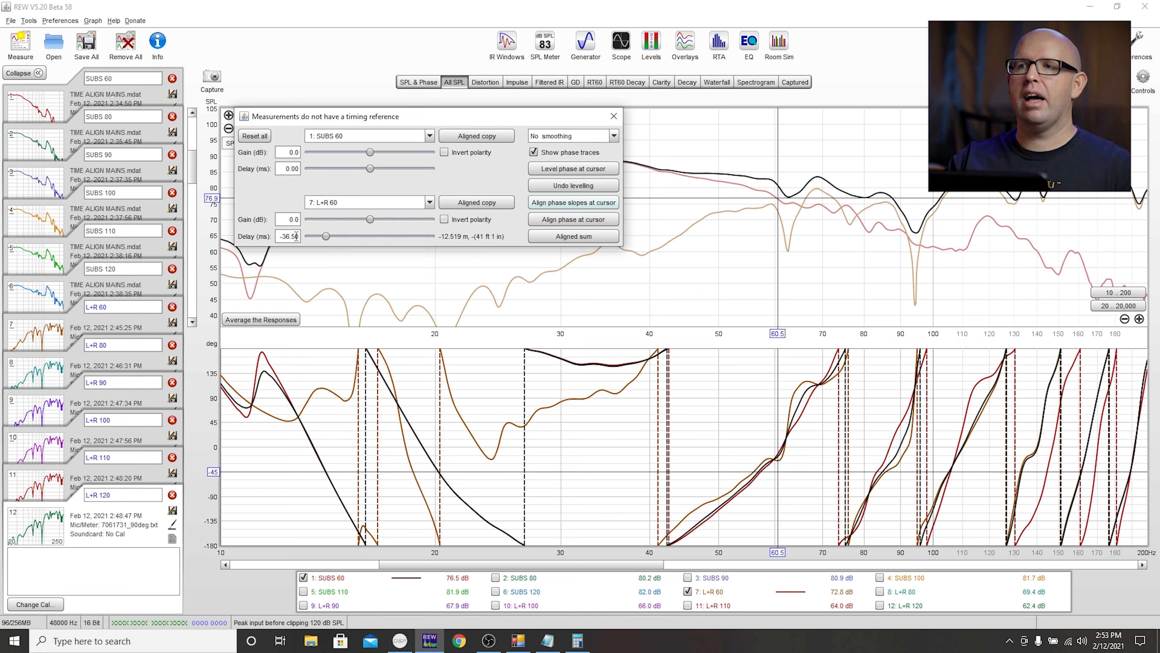
Step: Copy the L+R 60 delay from the alignment tool and record it as 36.50 beside 60 in the Notepad list
{"action": "left_click", "coordinate": [557, 643]}
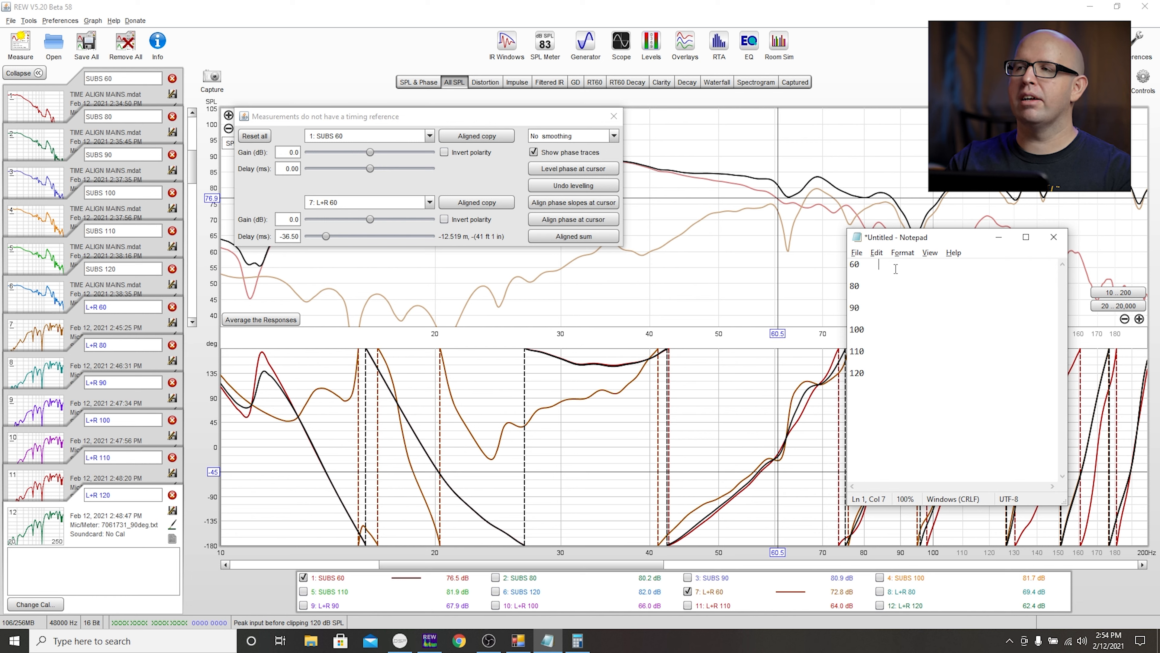
{"action": "left_click", "coordinate": [293, 236]}
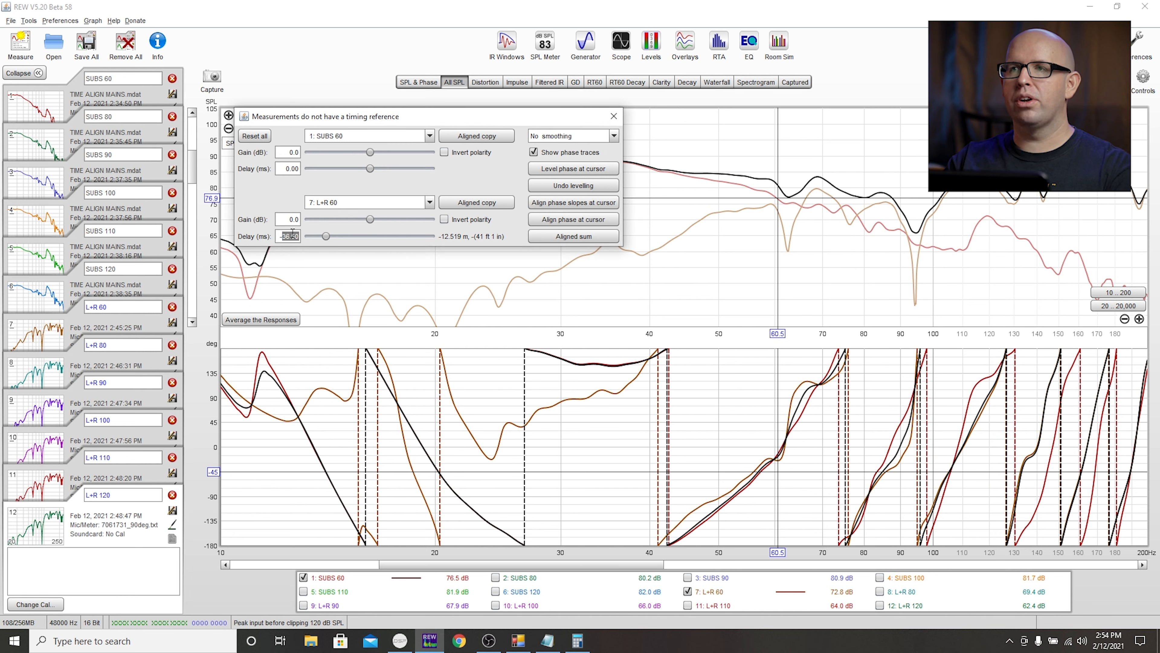
{"action": "key", "text": "alt+Tab"}
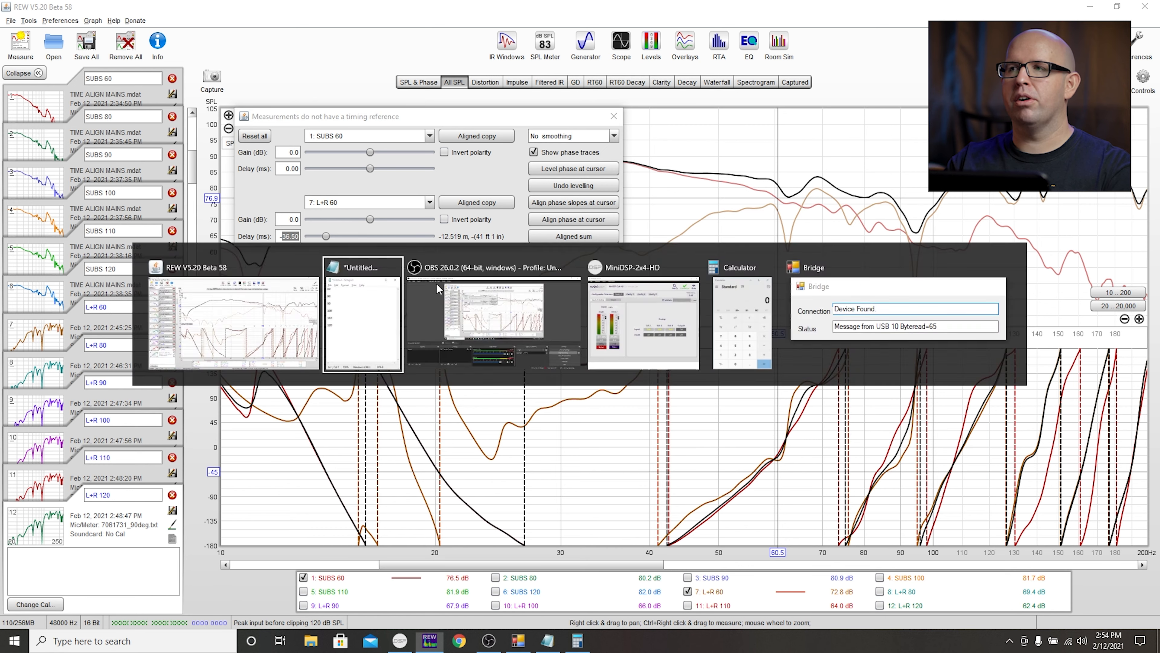
{"action": "type", "text": "36.50"}
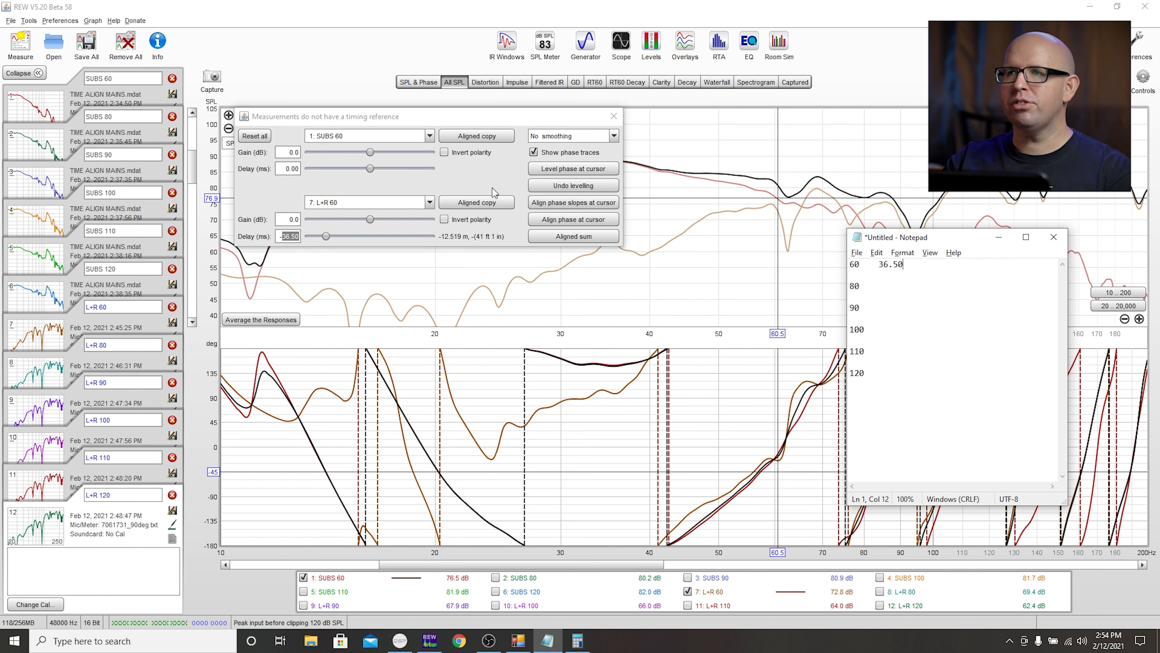
Step: Generate the aligned sum of SUBS 60 and L+R 60 and name the resulting measurement 60 PREDICT
{"action": "left_click", "coordinate": [558, 236]}
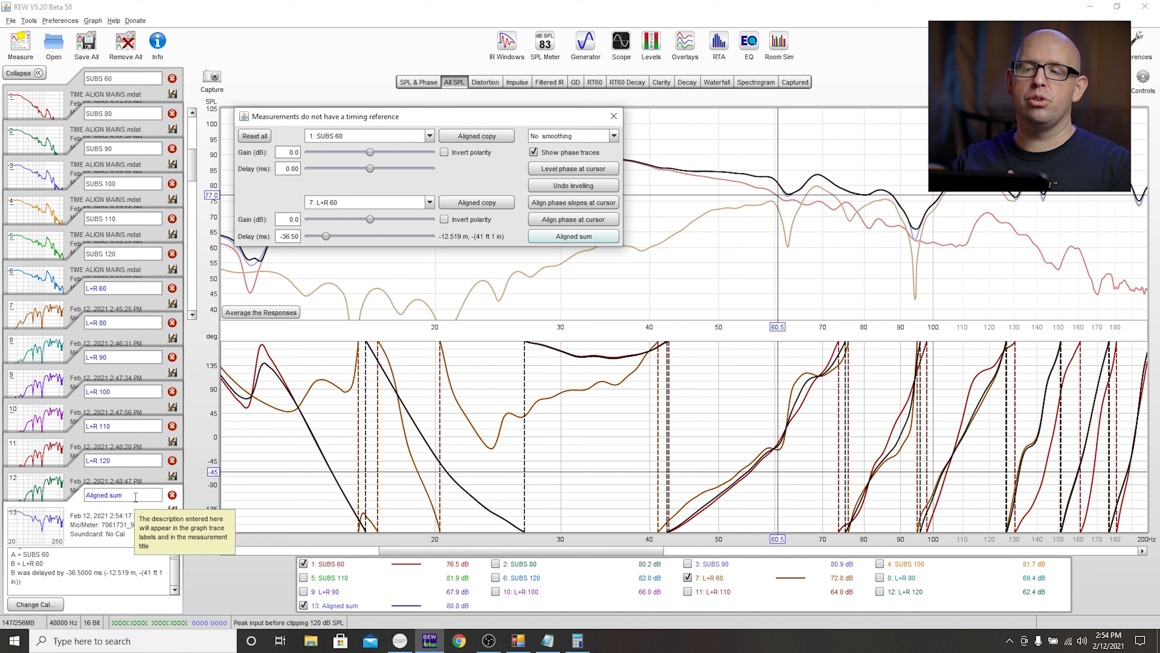
{"action": "left_click", "coordinate": [135, 495]}
{"action": "type", "text": "60 PREDICT"}
{"action": "key", "text": "Return"}
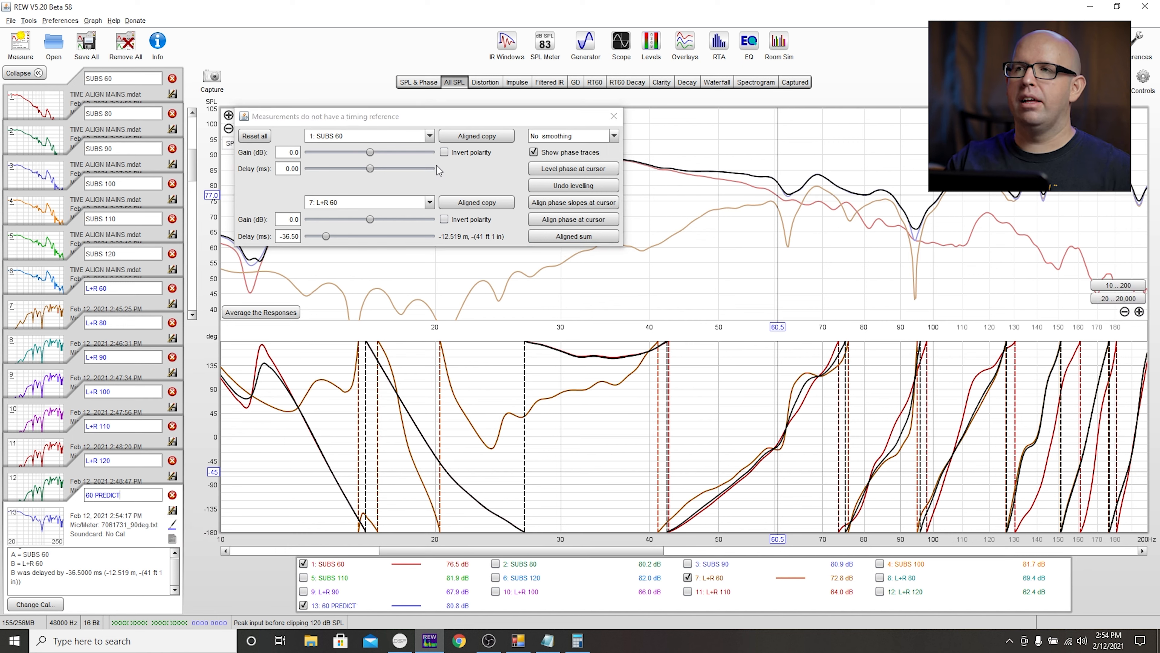
Step: Hide the SUBS 60 and L+R 60 traces and display SUBS 80 and L+R 80 on the graph
{"action": "left_click", "coordinate": [334, 566]}
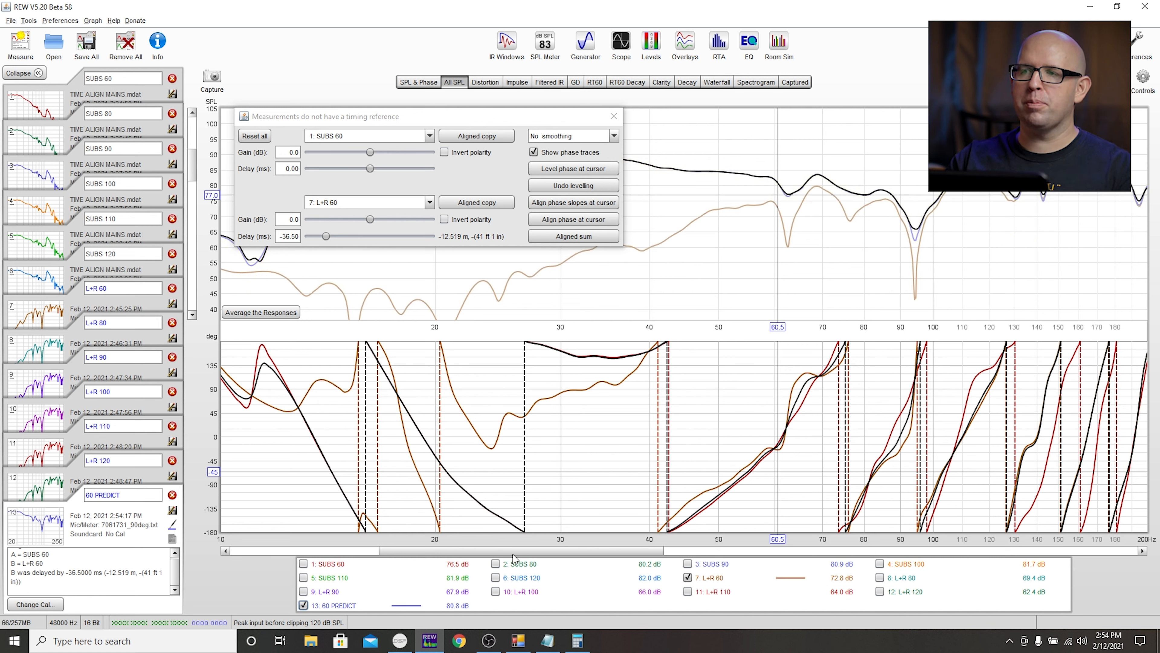
{"action": "left_click", "coordinate": [527, 566]}
{"action": "left_click", "coordinate": [712, 579]}
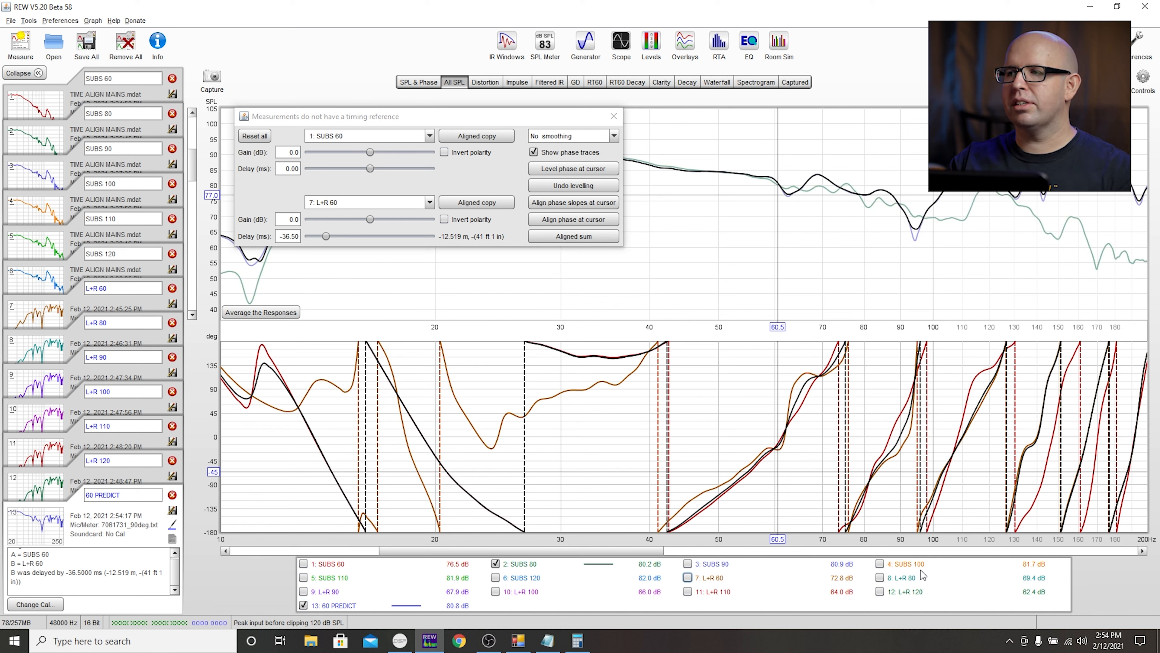
{"action": "left_click", "coordinate": [913, 578]}
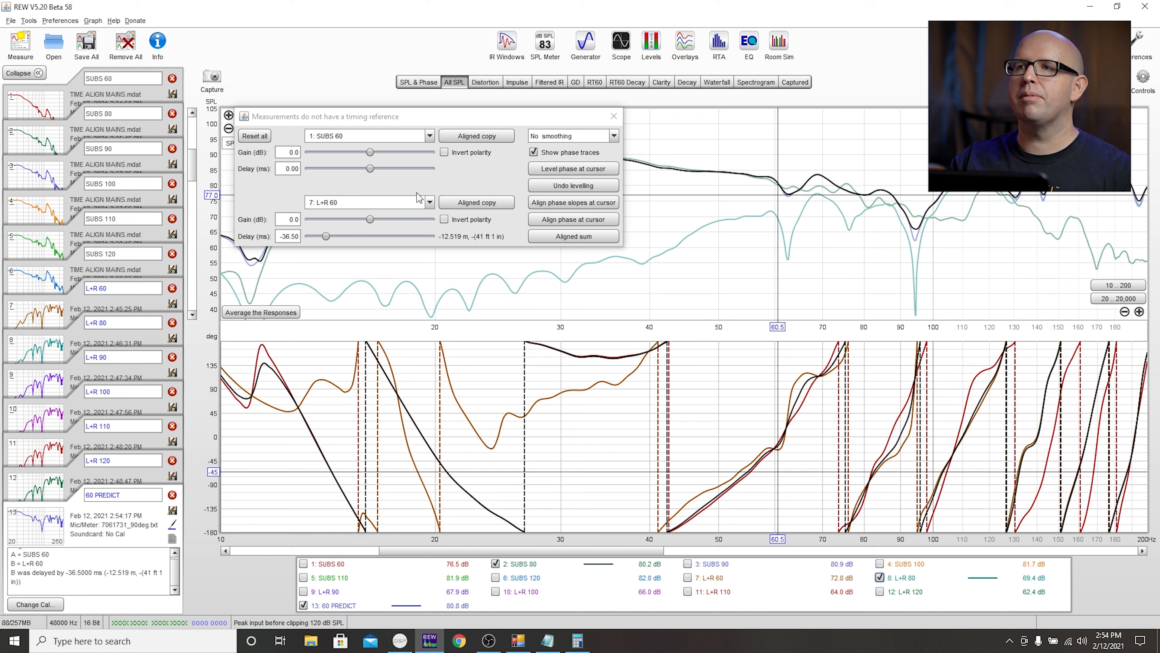
Step: Pair SUBS 80 with L+R 80 in the alignment tool and align their phase slopes at about 80.2 Hz
{"action": "left_click", "coordinate": [388, 136]}
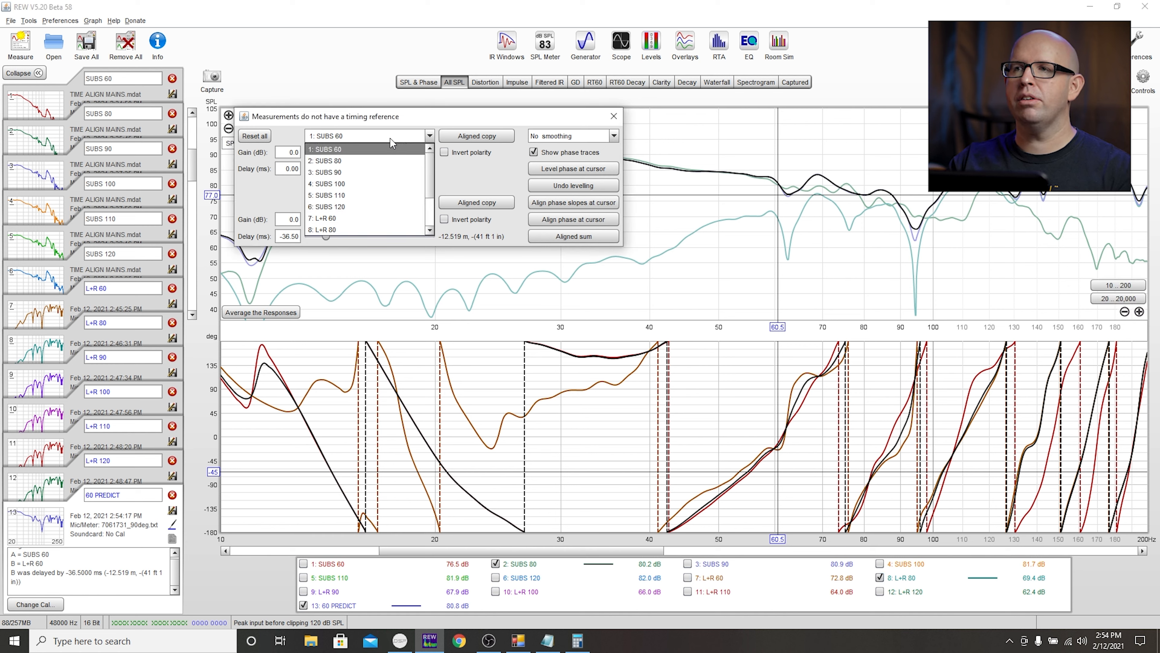
{"action": "left_click", "coordinate": [357, 160]}
{"action": "left_click", "coordinate": [379, 202]}
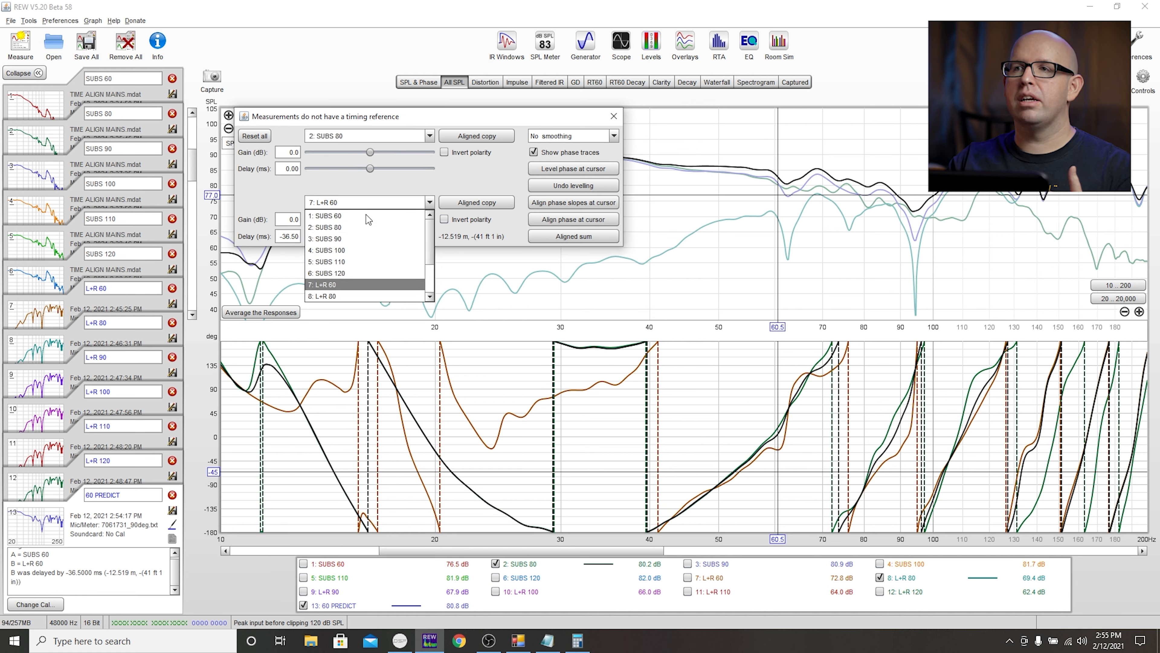
{"action": "left_click", "coordinate": [335, 296]}
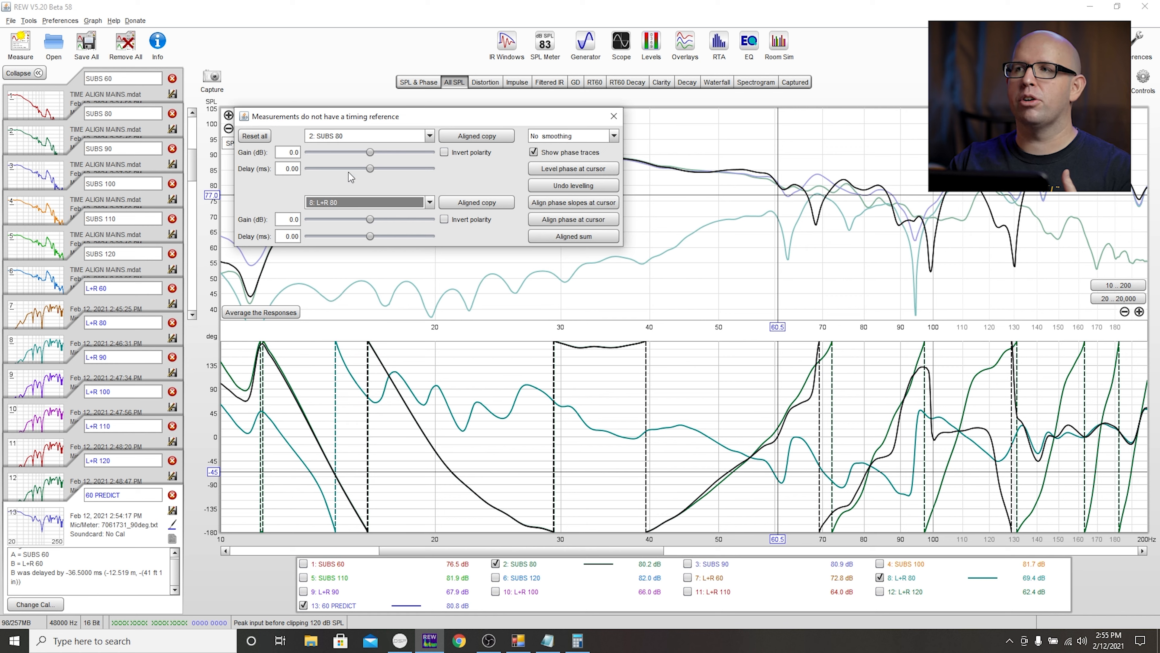
{"action": "left_click", "coordinate": [790, 185]}
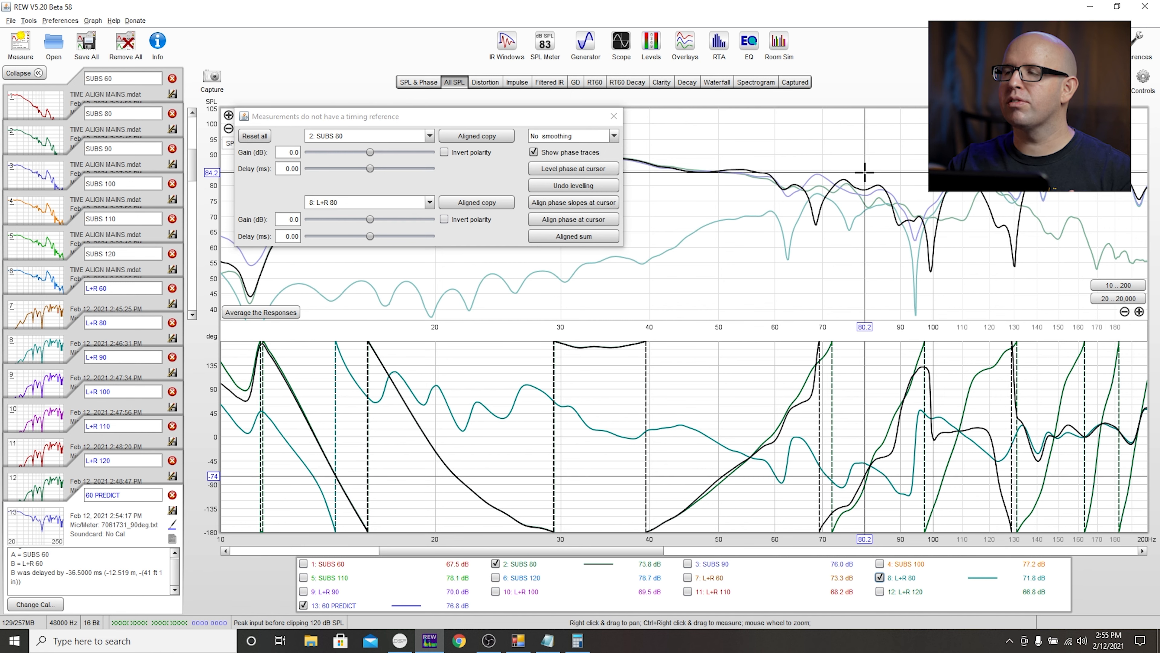
{"action": "left_click", "coordinate": [597, 202]}
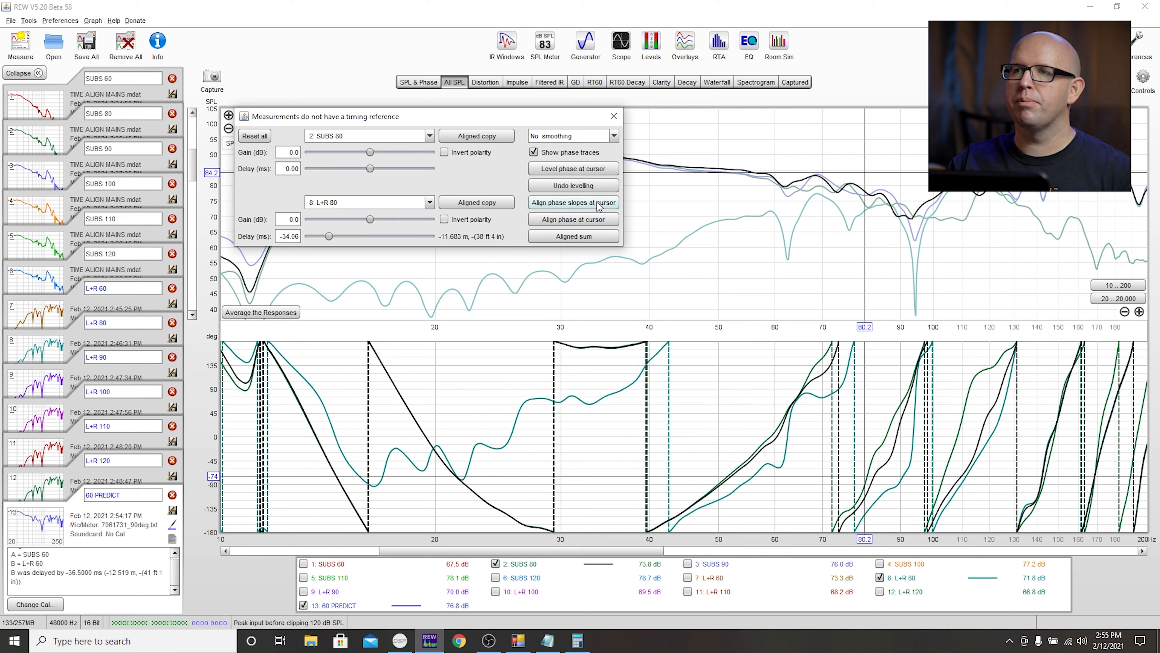
Step: Copy the L+R 80 delay and record it as 34.06 beside 80 in the Notepad list
{"action": "double_click", "coordinate": [295, 237]}
{"action": "key", "text": "ctrl+c"}
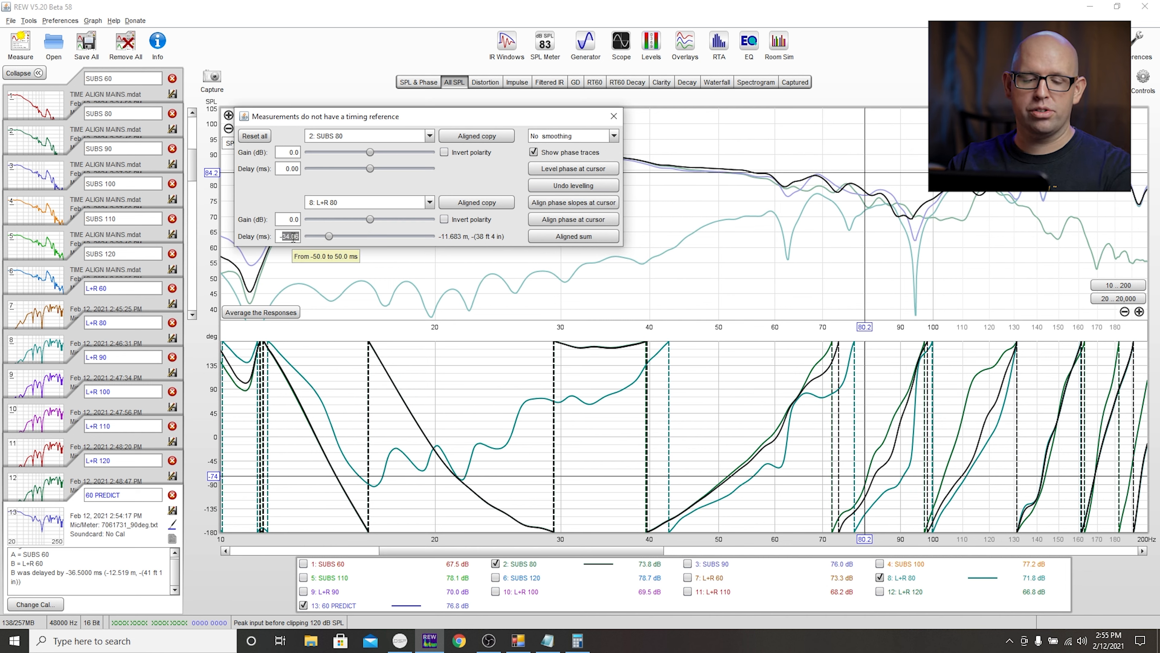
{"action": "key", "text": "alt+Tab"}
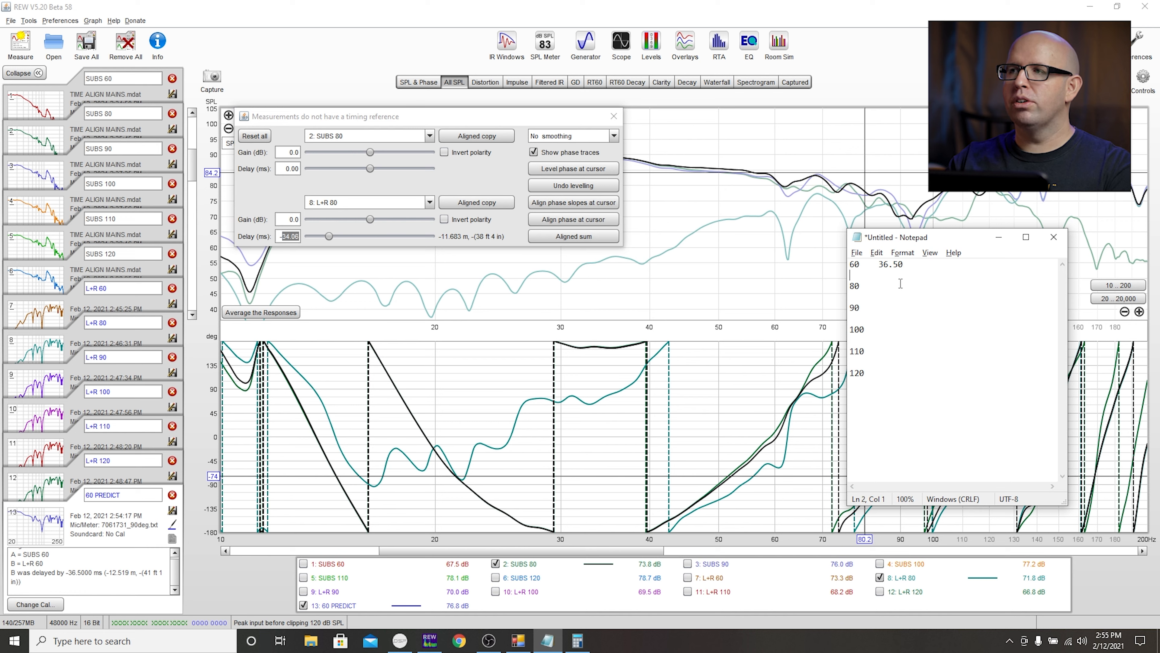
{"action": "key", "text": "ctrl+v"}
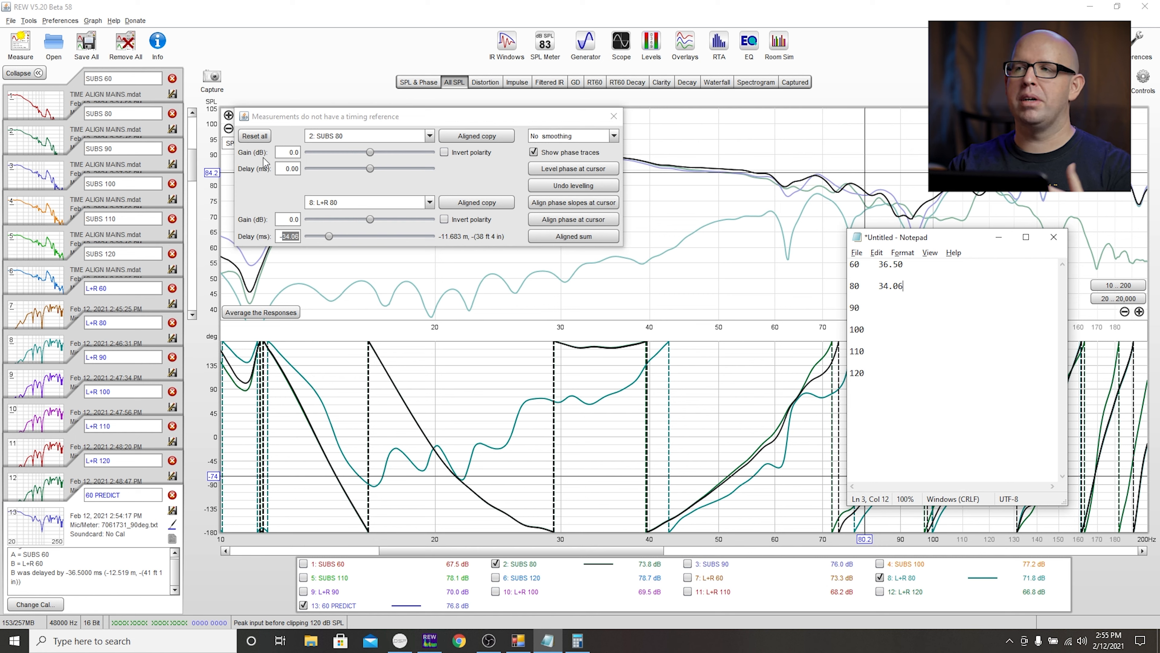
Step: Generate the aligned sum of SUBS 80 and L+R 80 and name the resulting measurement 80 PREDICT
{"action": "left_click", "coordinate": [566, 240]}
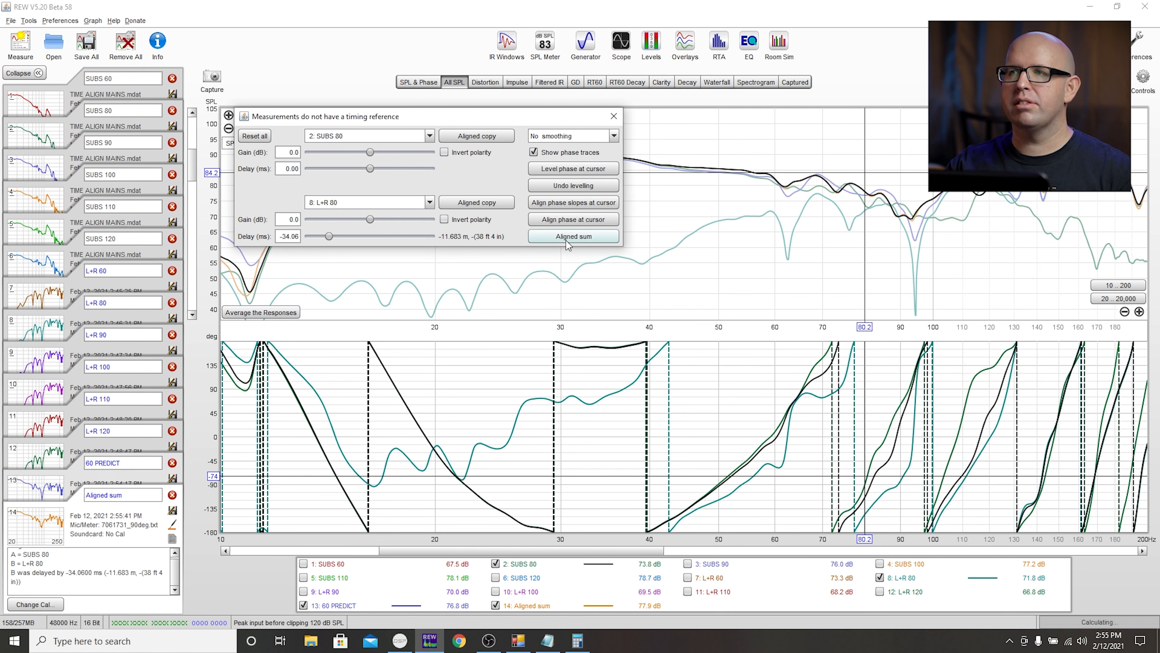
{"action": "type", "text": "80 PREDICT"}
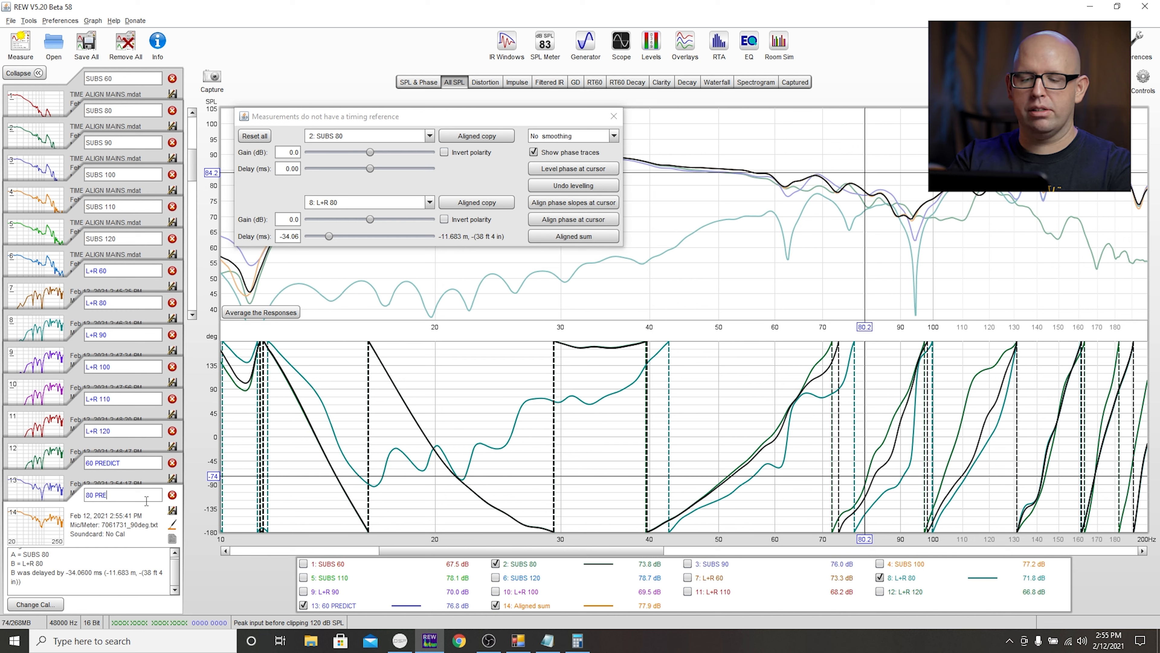
{"action": "key", "text": "Return"}
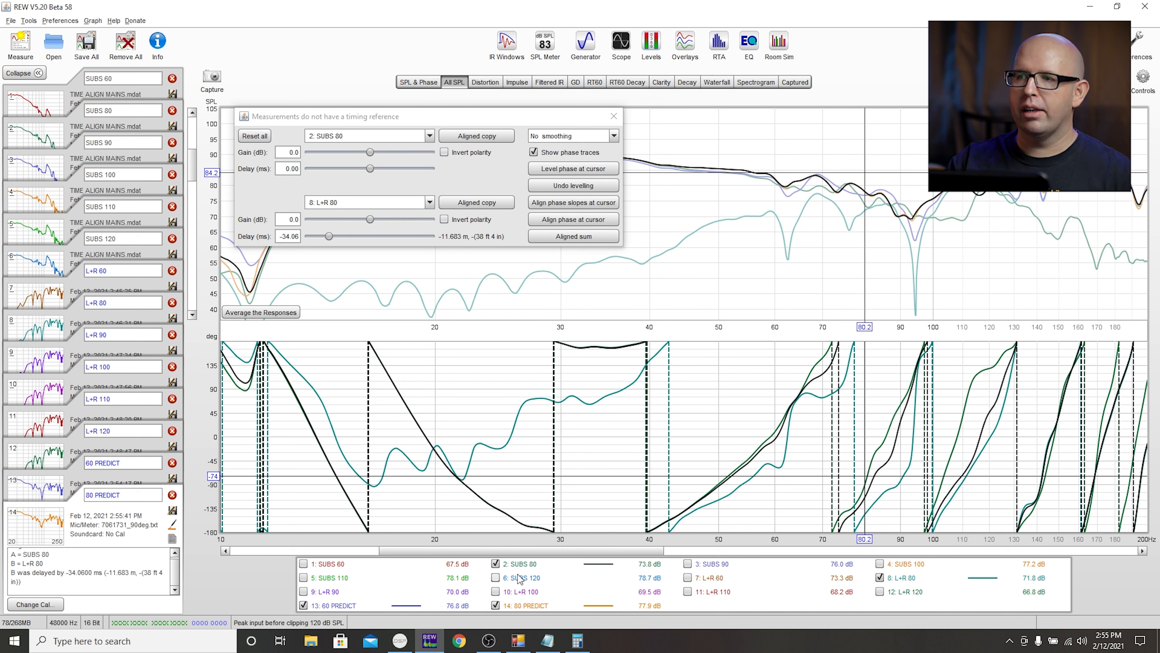
Step: Hide the SUBS 80, L+R 80, 60 PREDICT and 80 PREDICT traces and display only SUBS 90 and L+R 90
{"action": "left_click", "coordinate": [522, 565]}
{"action": "left_click", "coordinate": [530, 606]}
{"action": "left_click", "coordinate": [352, 606]}
{"action": "left_click", "coordinate": [900, 577]}
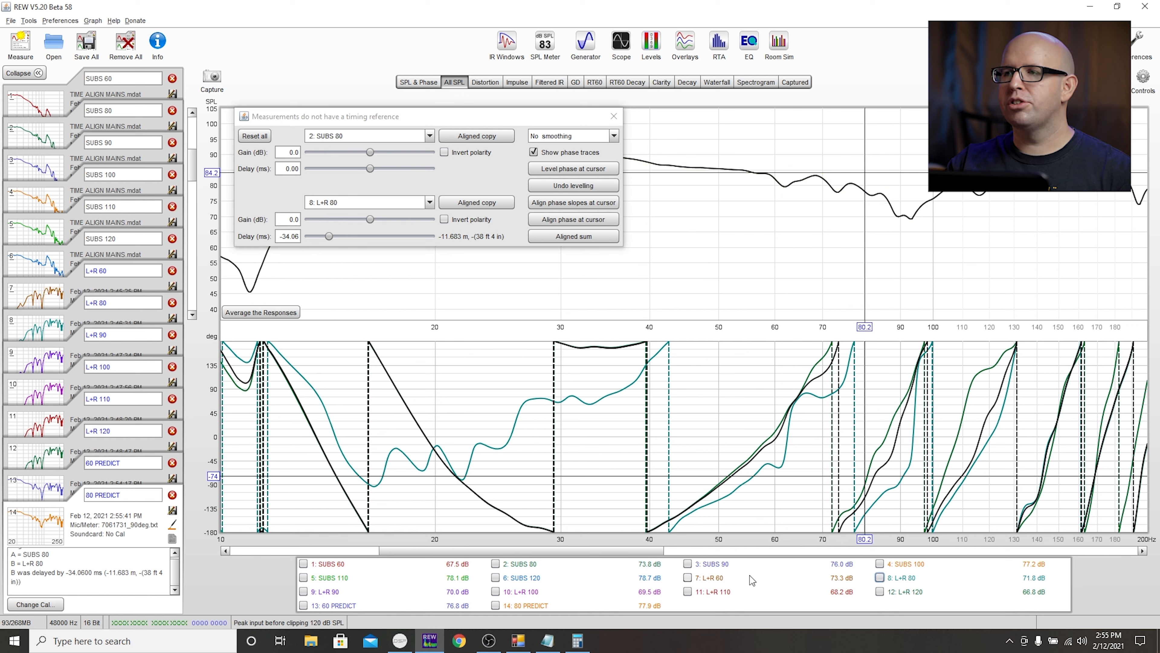
{"action": "left_click", "coordinate": [727, 565]}
{"action": "left_click", "coordinate": [325, 591]}
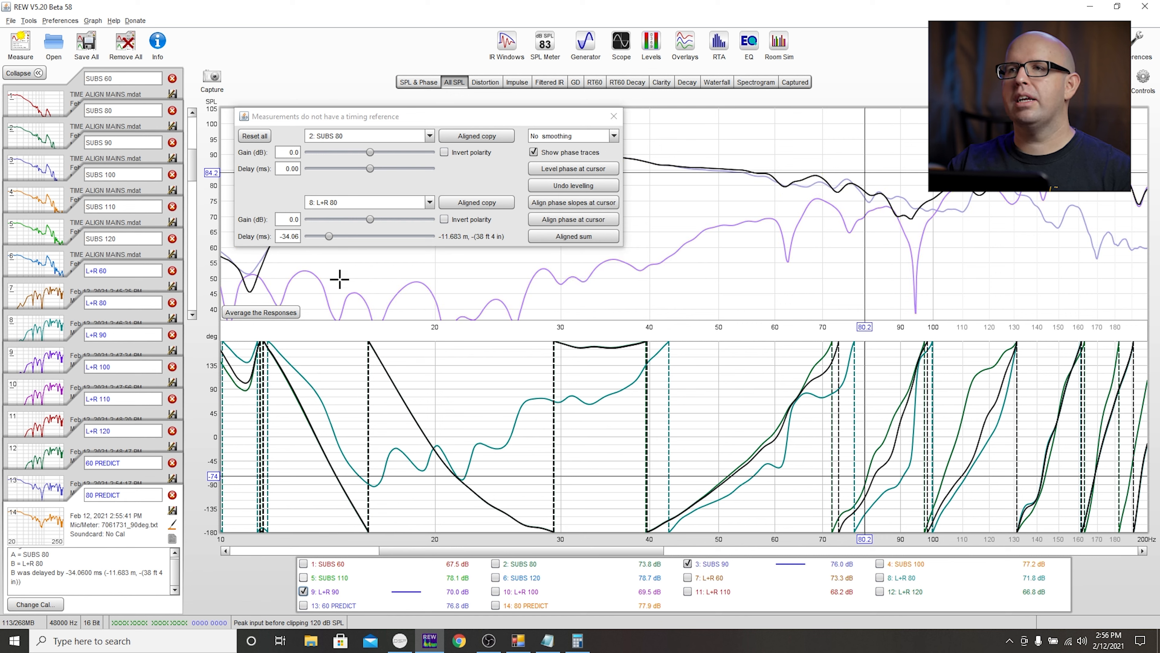
Step: Pair SUBS 90 with L+R 90 in the alignment tool and align their phase slopes at 90.0 Hz
{"action": "left_click", "coordinate": [405, 136]}
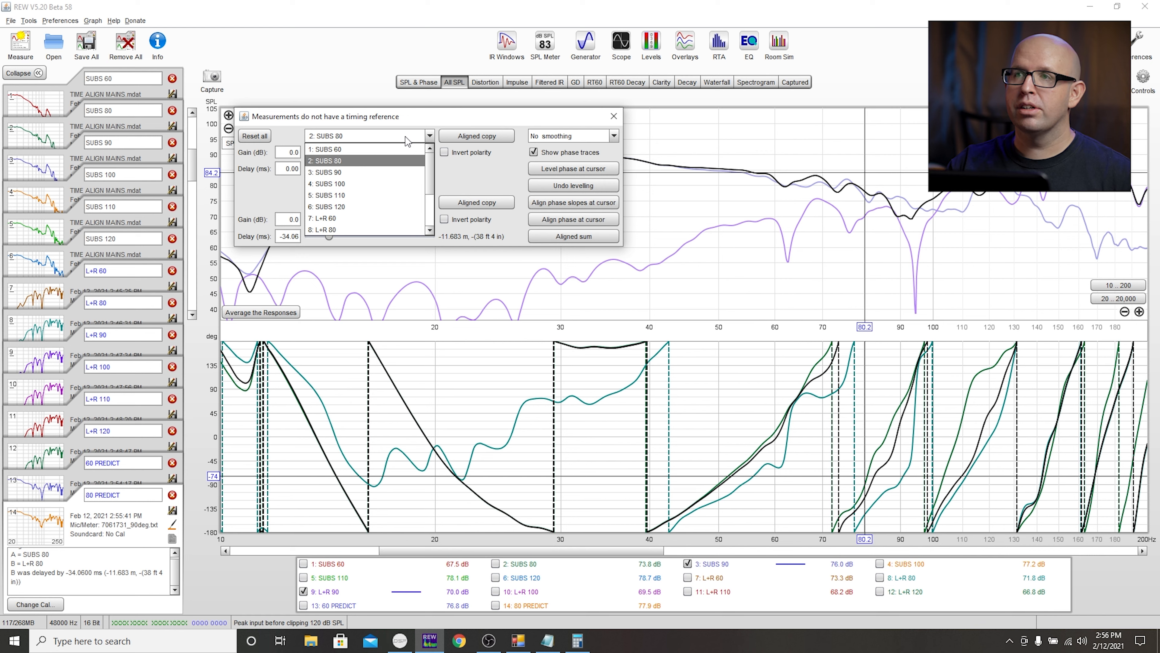
{"action": "left_click", "coordinate": [367, 172]}
{"action": "left_click", "coordinate": [404, 206]}
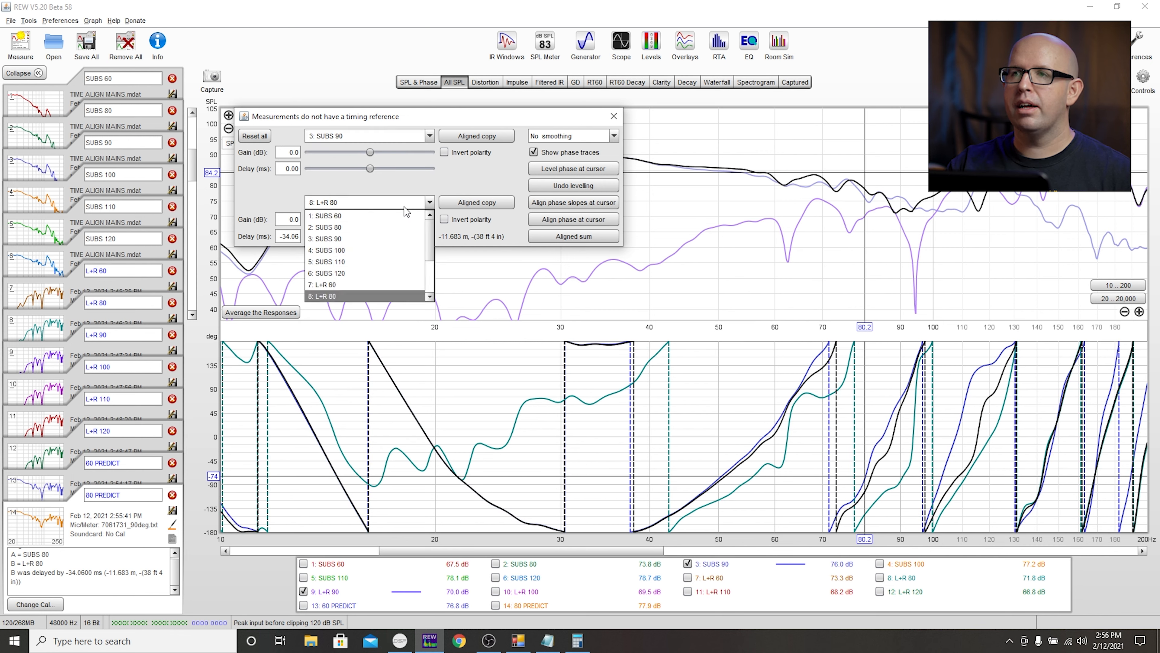
{"action": "left_click", "coordinate": [358, 243]}
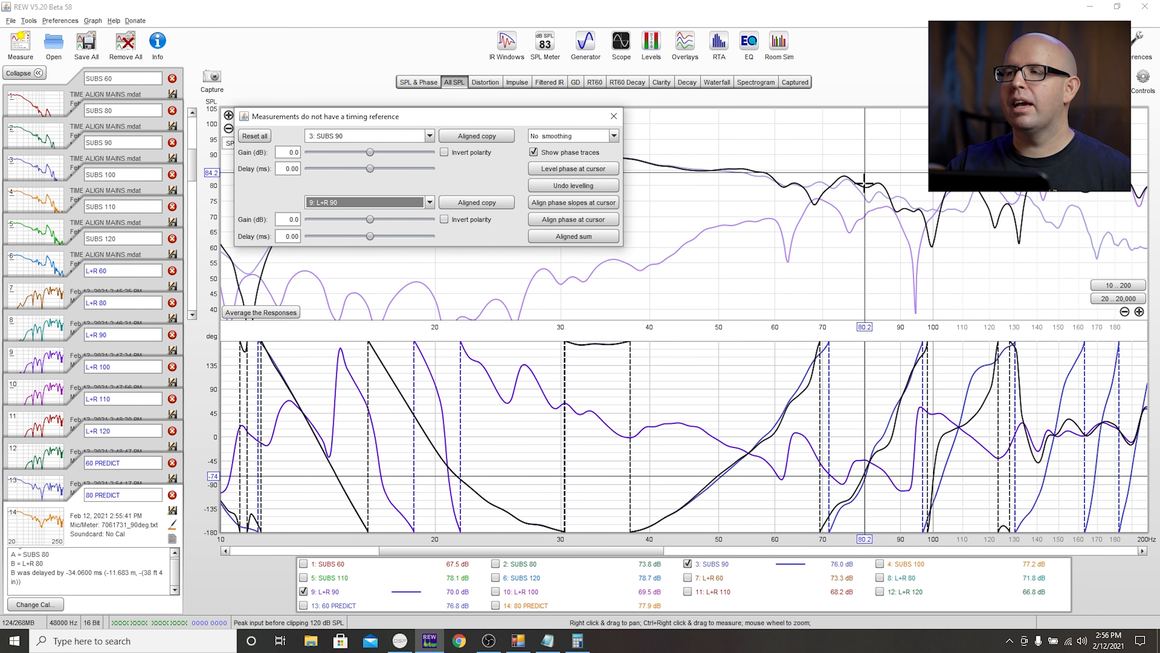
{"action": "left_click", "coordinate": [896, 189]}
{"action": "left_click_drag", "start_coordinate": [896, 191], "coordinate": [901, 187]}
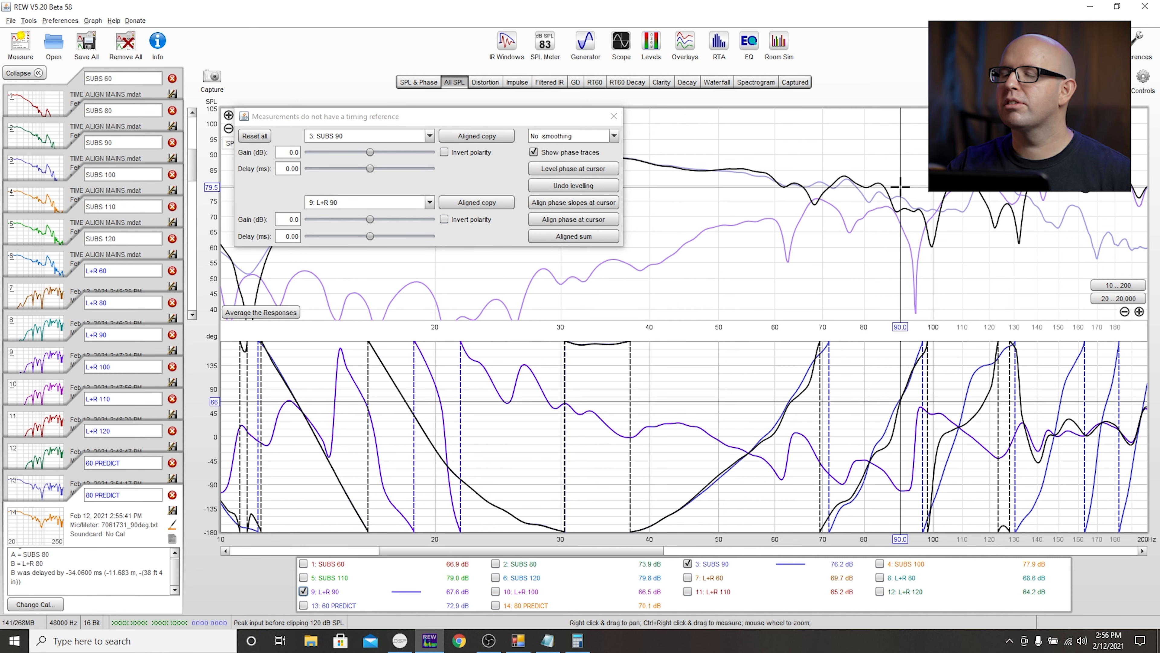
{"action": "left_click", "coordinate": [567, 203]}
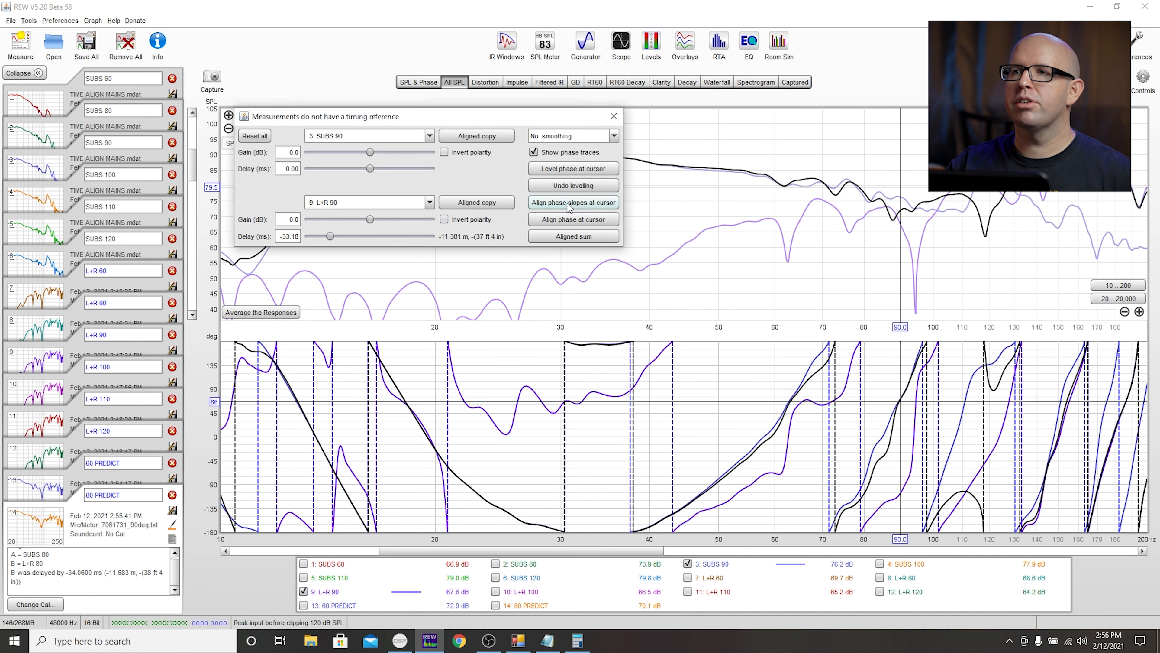
Step: Copy the L+R 90 delay and record it as 33.18 beside 90 in the Notepad list
{"action": "double_click", "coordinate": [293, 236]}
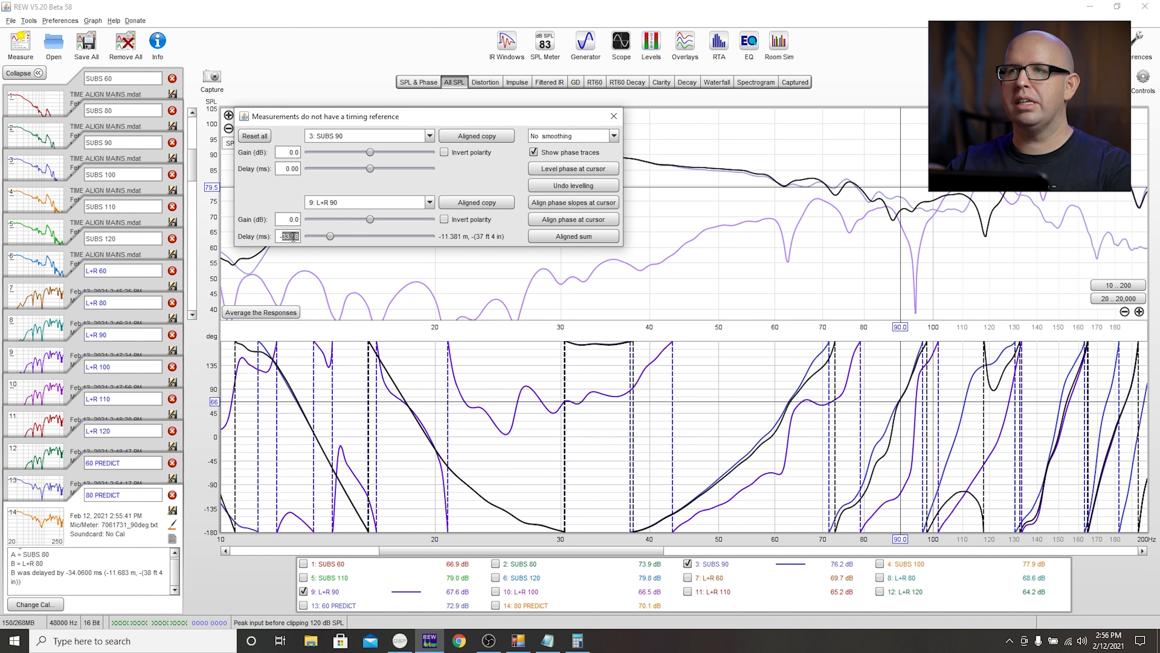
{"action": "key", "text": "alt+Tab"}
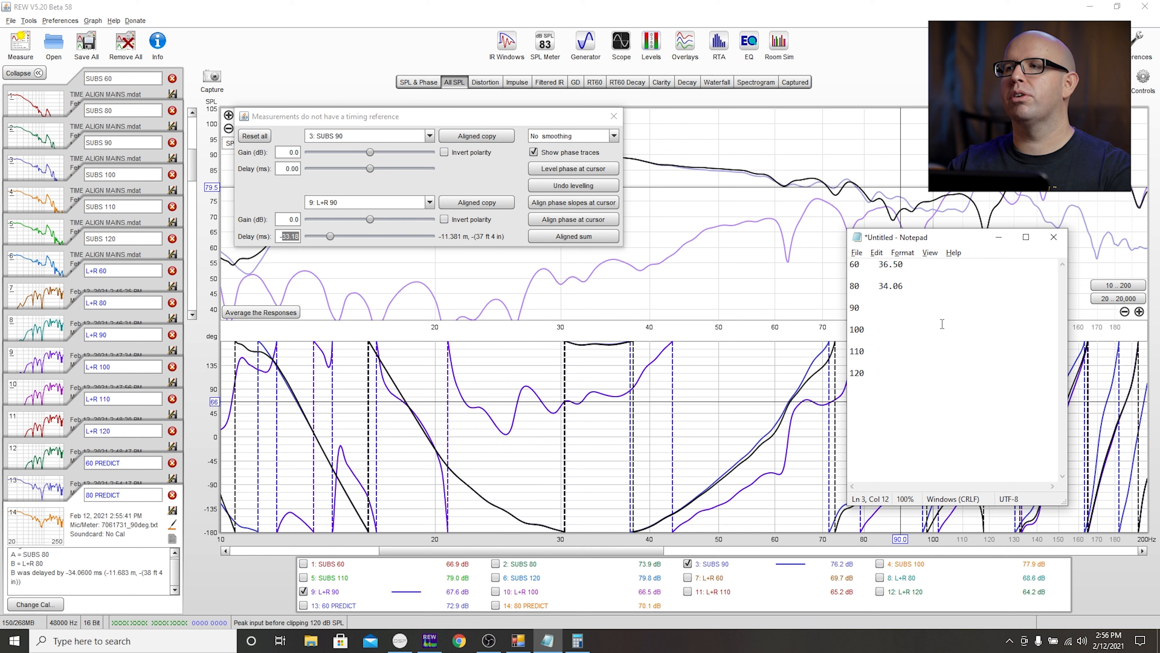
{"action": "key", "text": "alt+Tab"}
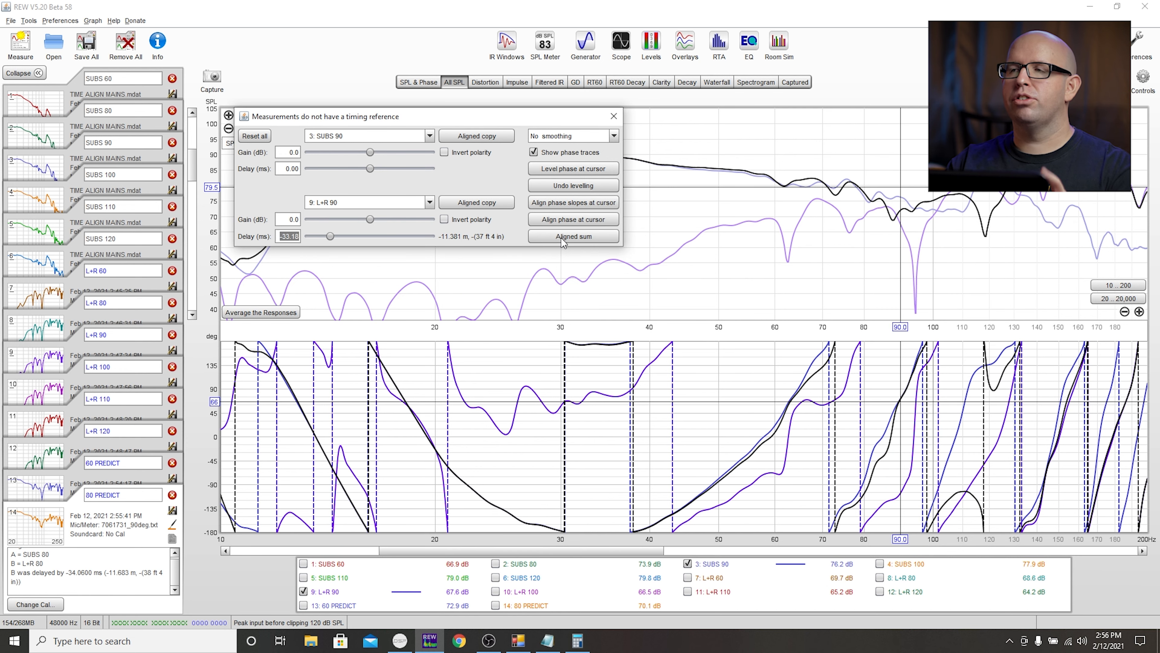
Step: Generate the aligned sum of SUBS 90 and L+R 90 and name the resulting measurement 90 PREDICT
{"action": "left_click", "coordinate": [562, 237]}
{"action": "left_click", "coordinate": [154, 495]}
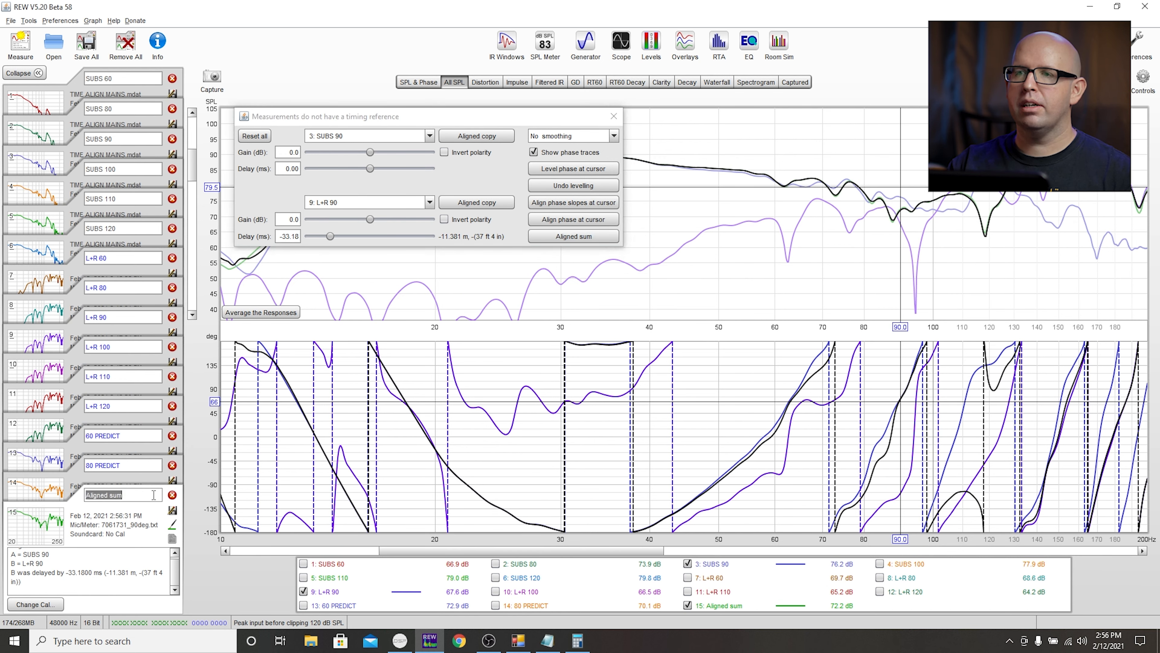
{"action": "type", "text": "90 PREDICT"}
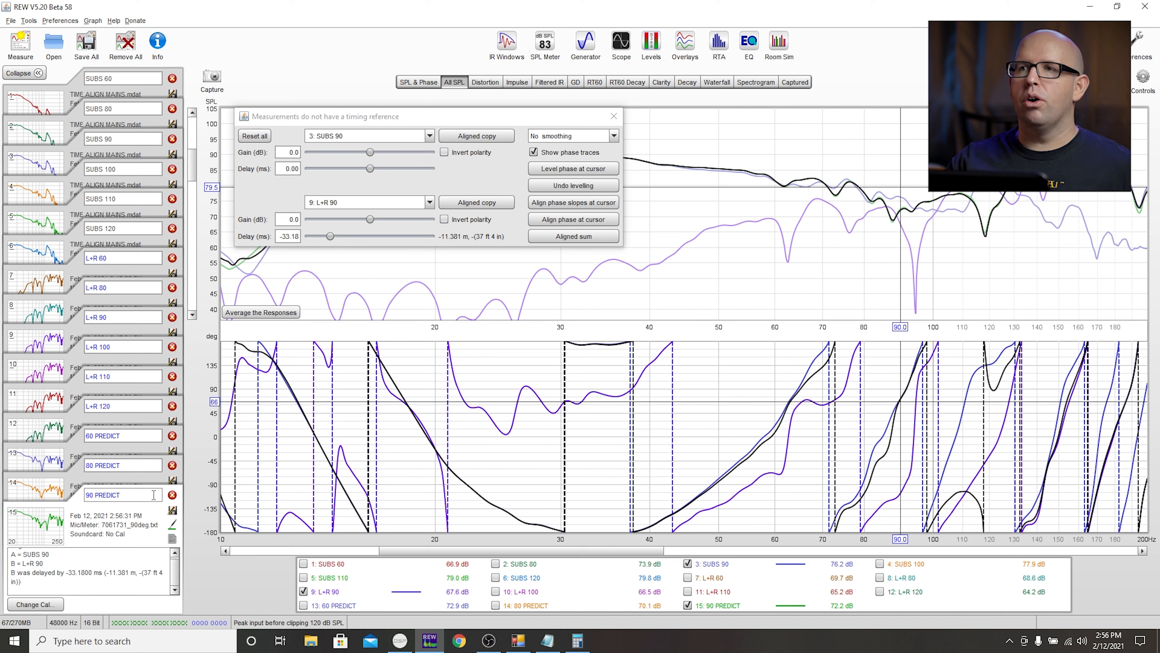
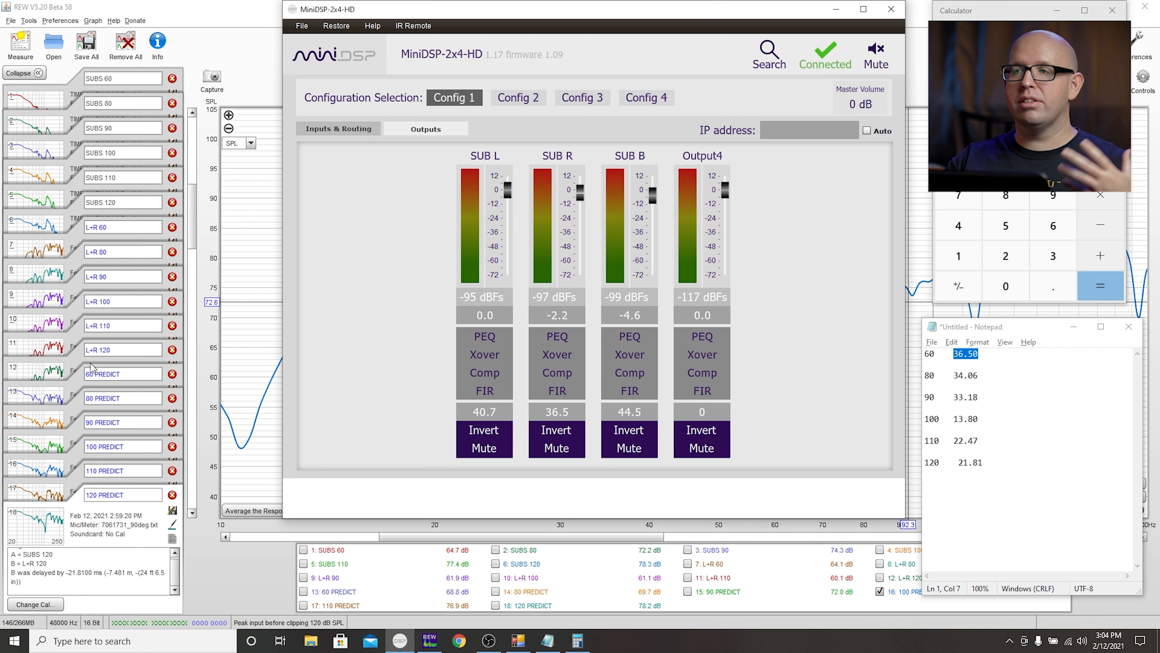
Step: Run a new REW sweep measurement named CROSSOVER 60
{"action": "left_click", "coordinate": [262, 334]}
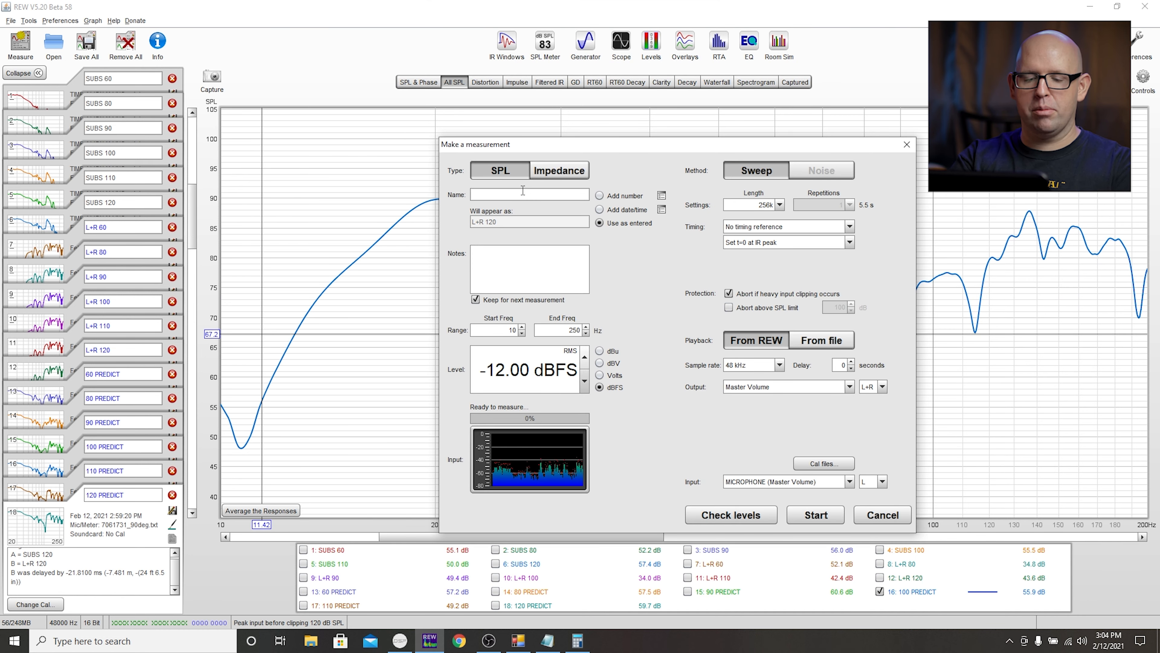
{"action": "type", "text": "CRO"}
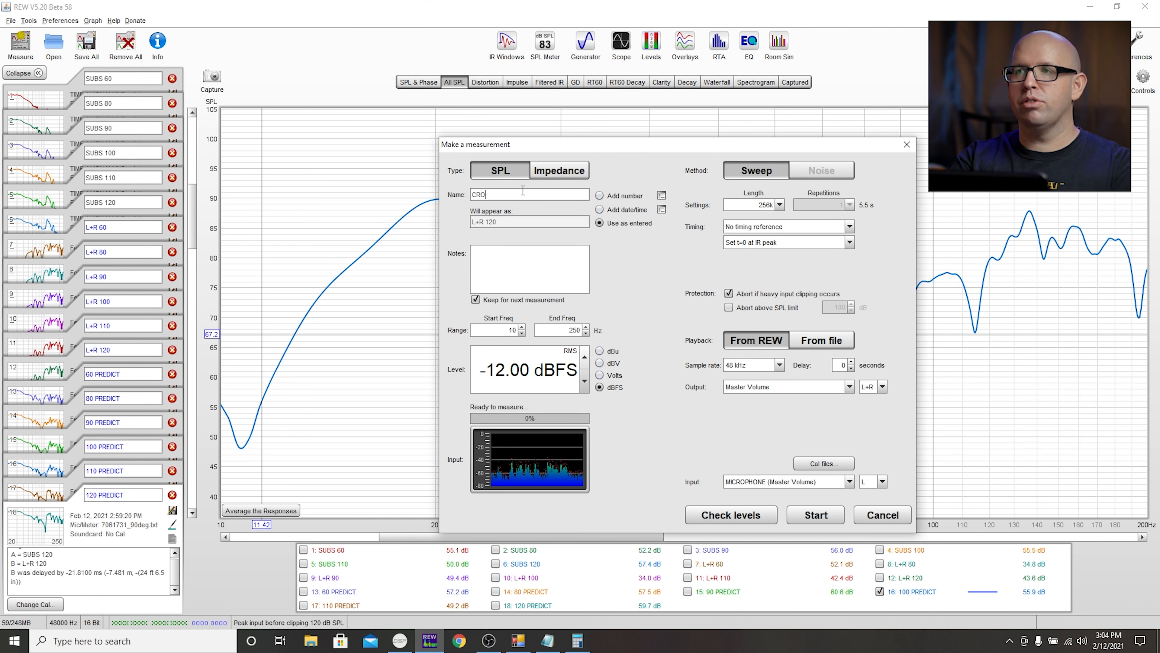
{"action": "type", "text": "SSOVER 60"}
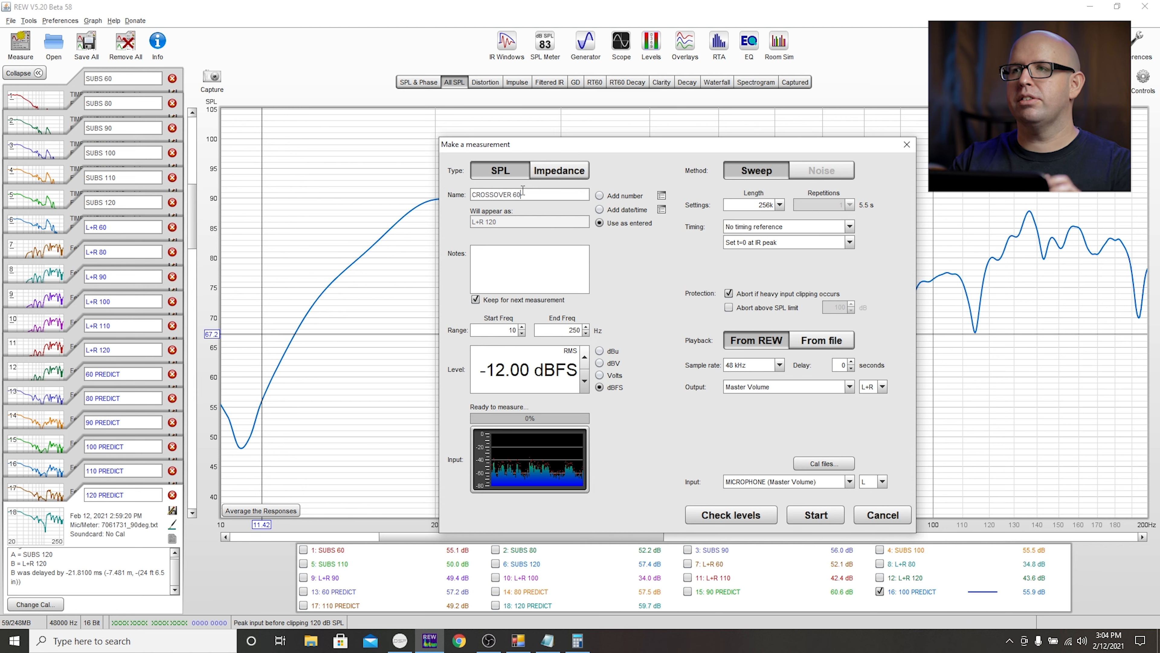
{"action": "left_click", "coordinate": [809, 516]}
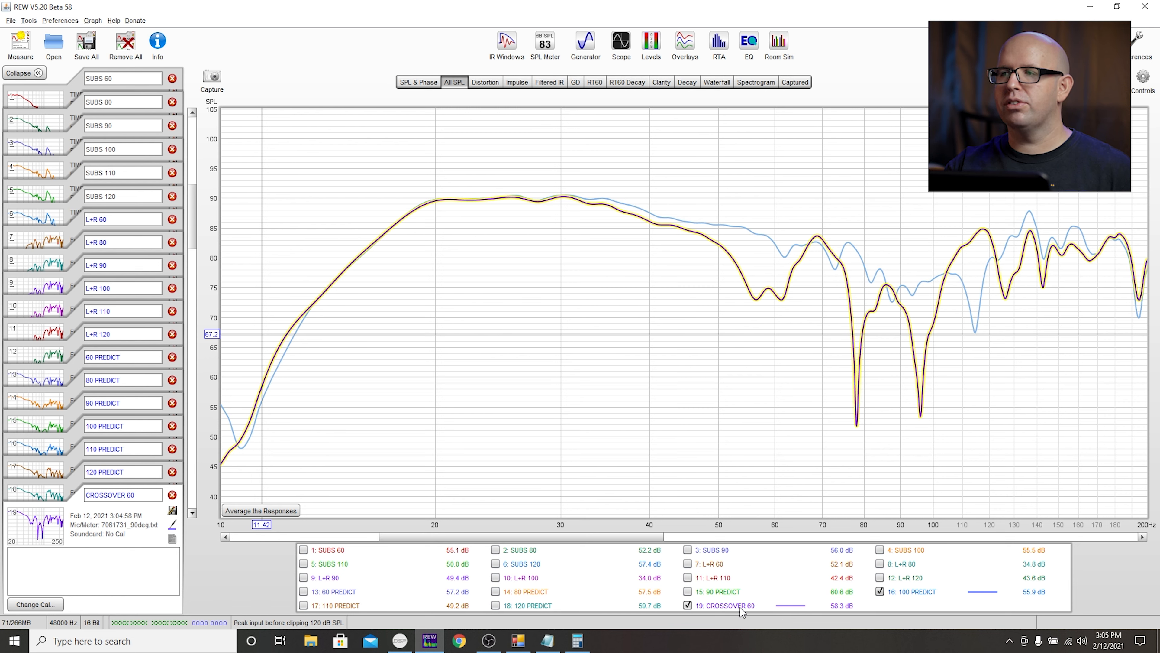
Step: Replace 100 PREDICT with 60 PREDICT to compare against CROSSOVER 60, and switch the graph to 80 PREDICT alone
{"action": "left_click", "coordinate": [879, 591]}
{"action": "left_click", "coordinate": [338, 592]}
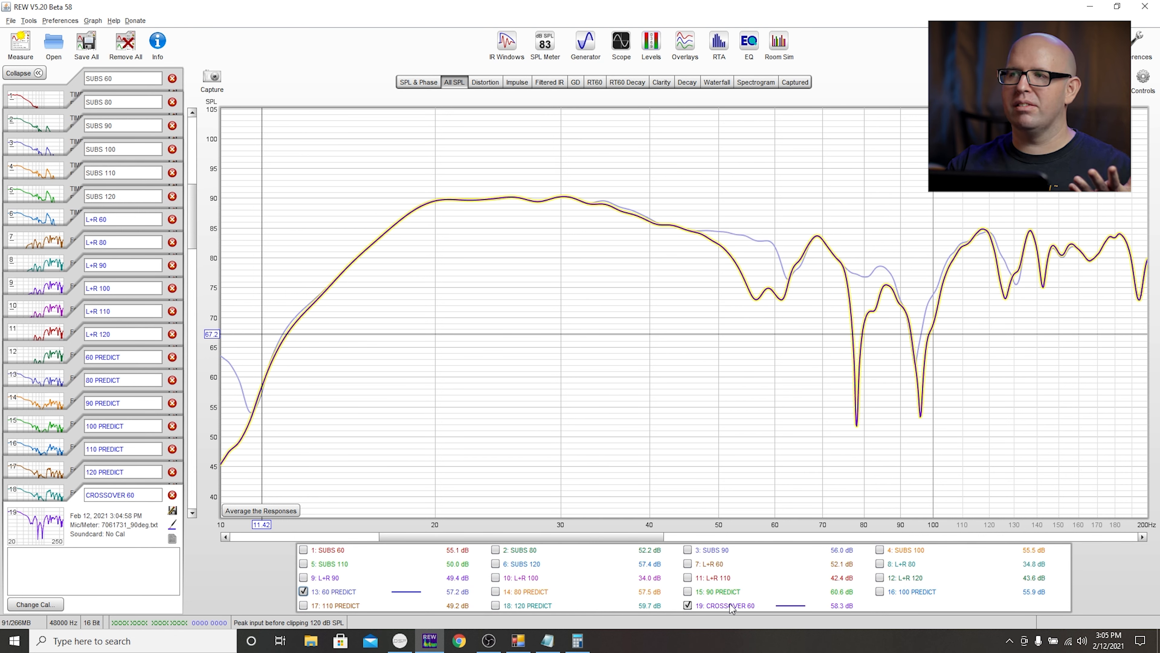
{"action": "left_click", "coordinate": [687, 605]}
{"action": "left_click", "coordinate": [304, 591]}
{"action": "left_click", "coordinate": [529, 594]}
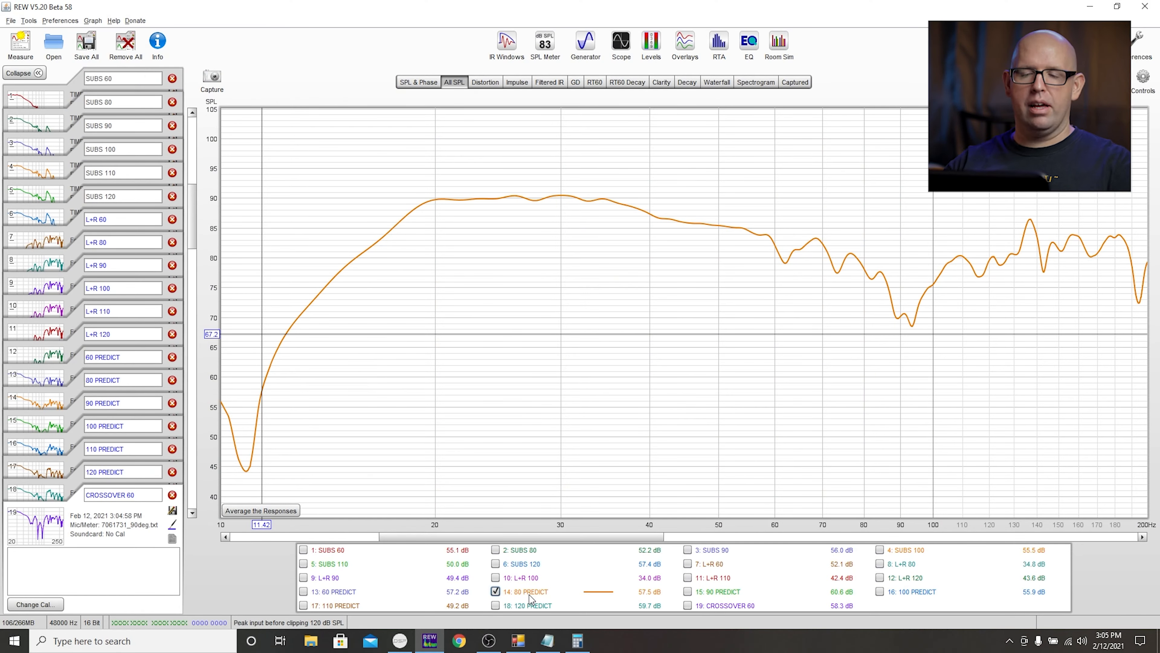
Step: Switch to the MiniDSP and Notepad windows and copy the 34.06 delay listed for the 80 Hz crossover
{"action": "key", "text": "alt+Tab"}
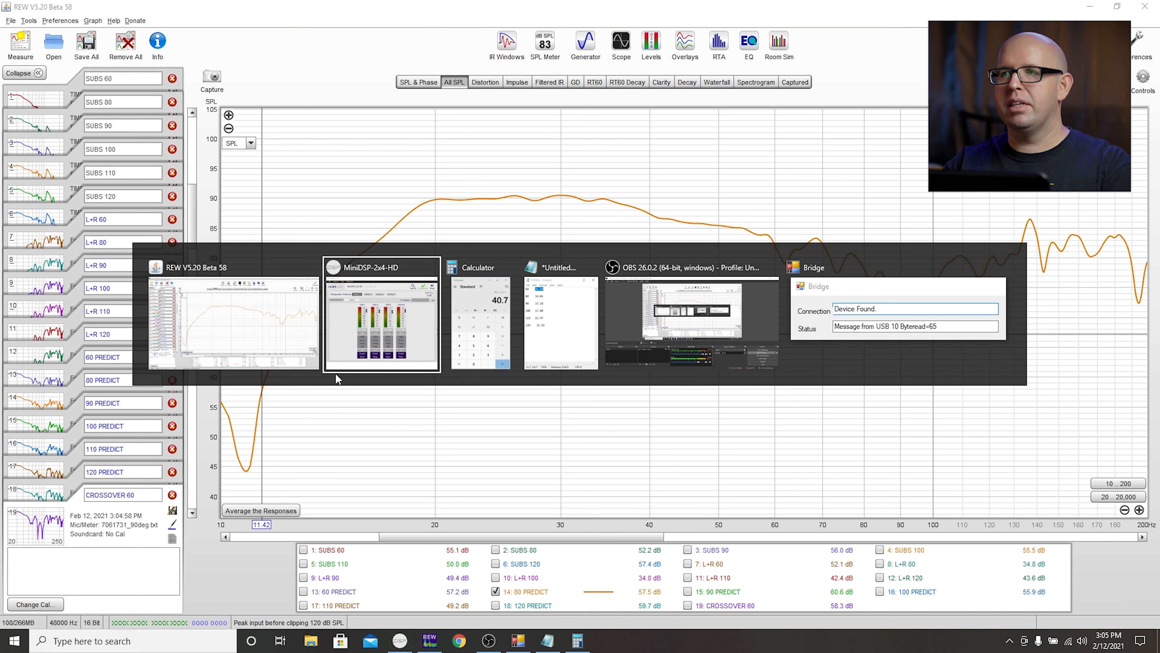
{"action": "key", "text": "alt+Tab"}
{"action": "key", "text": "alt+Tab"}
{"action": "key", "text": "alt+Tab"}
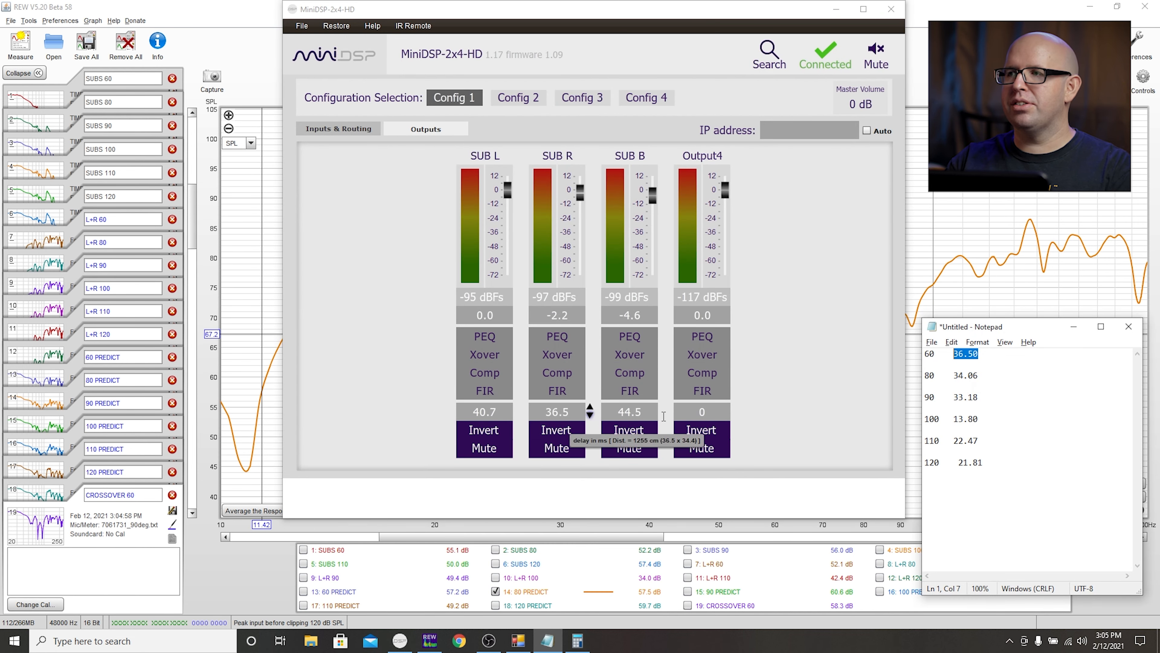
{"action": "left_click_drag", "start_coordinate": [979, 375], "coordinate": [949, 373]}
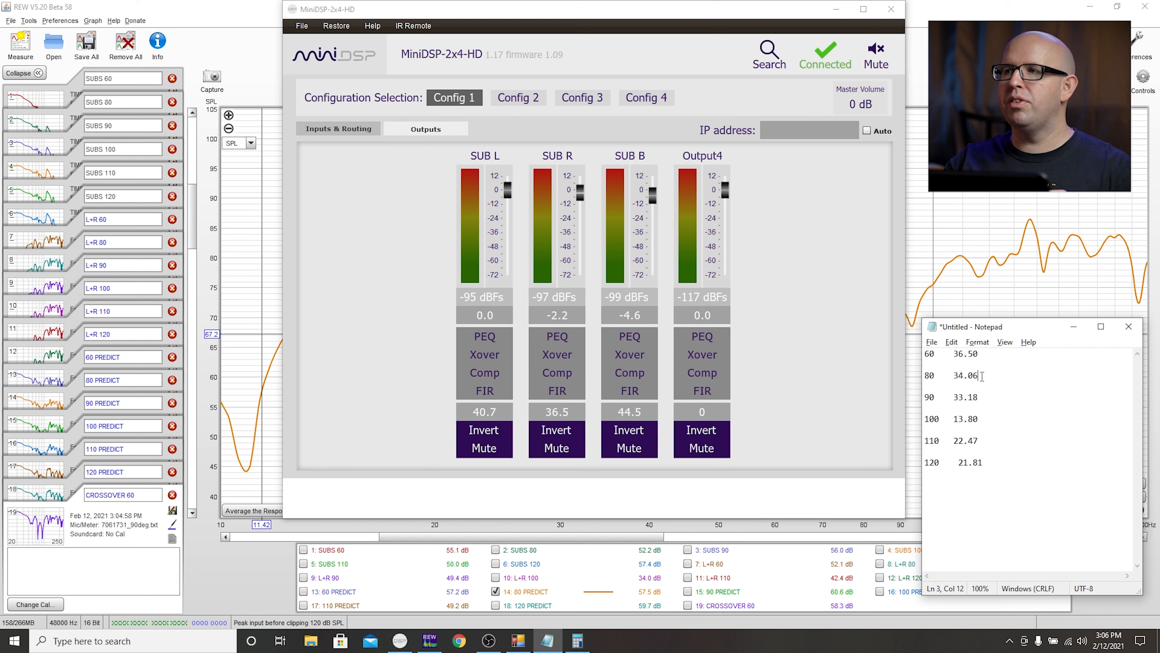
{"action": "left_click_drag", "start_coordinate": [959, 371], "coordinate": [953, 371]}
{"action": "key", "text": "ctrl+c"}
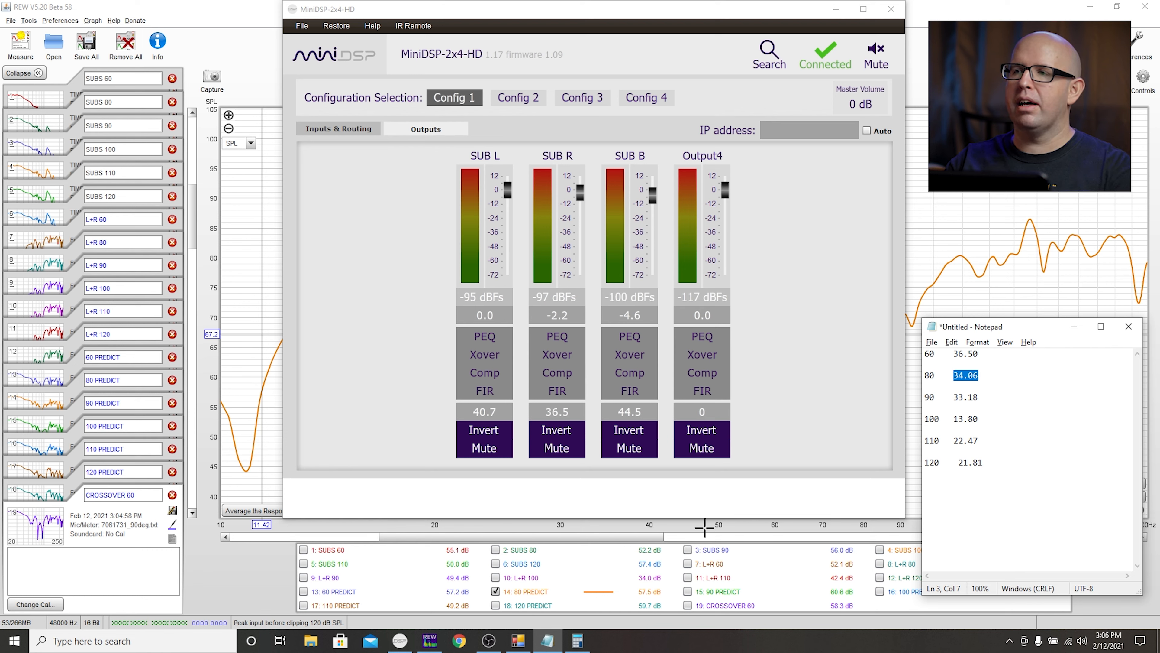
Step: Switch to Calculator and add 4.2 to the copied 34.06 delay
{"action": "left_click", "coordinate": [577, 640]}
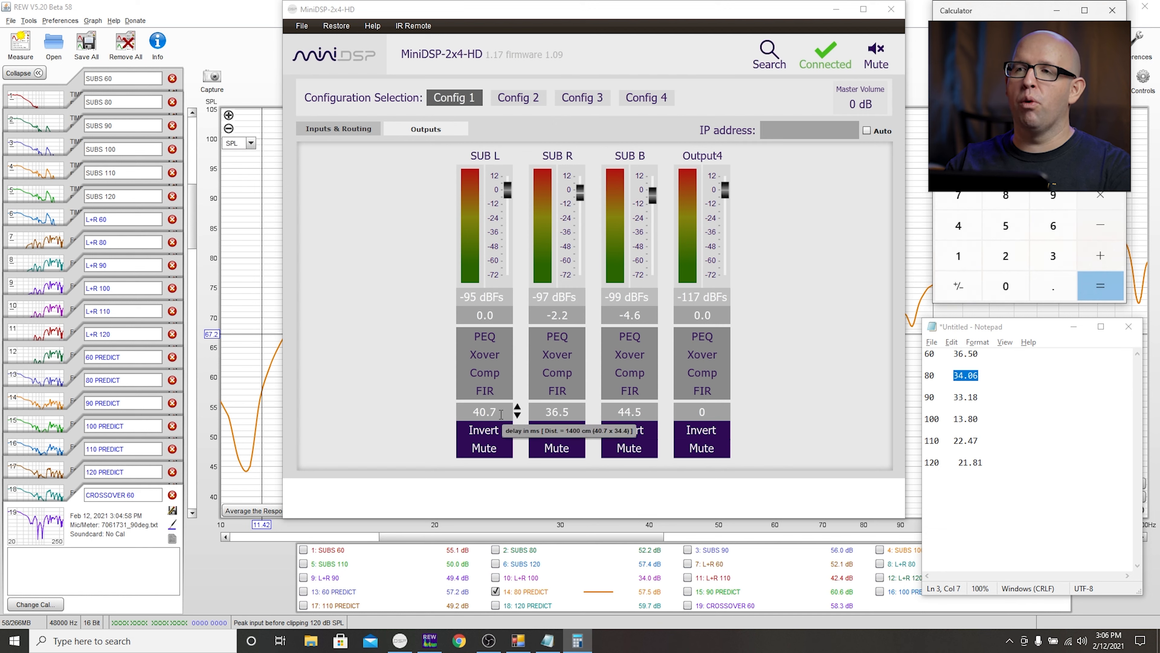
{"action": "key", "text": "ctrl+v"}
{"action": "type", "text": "4.2"}
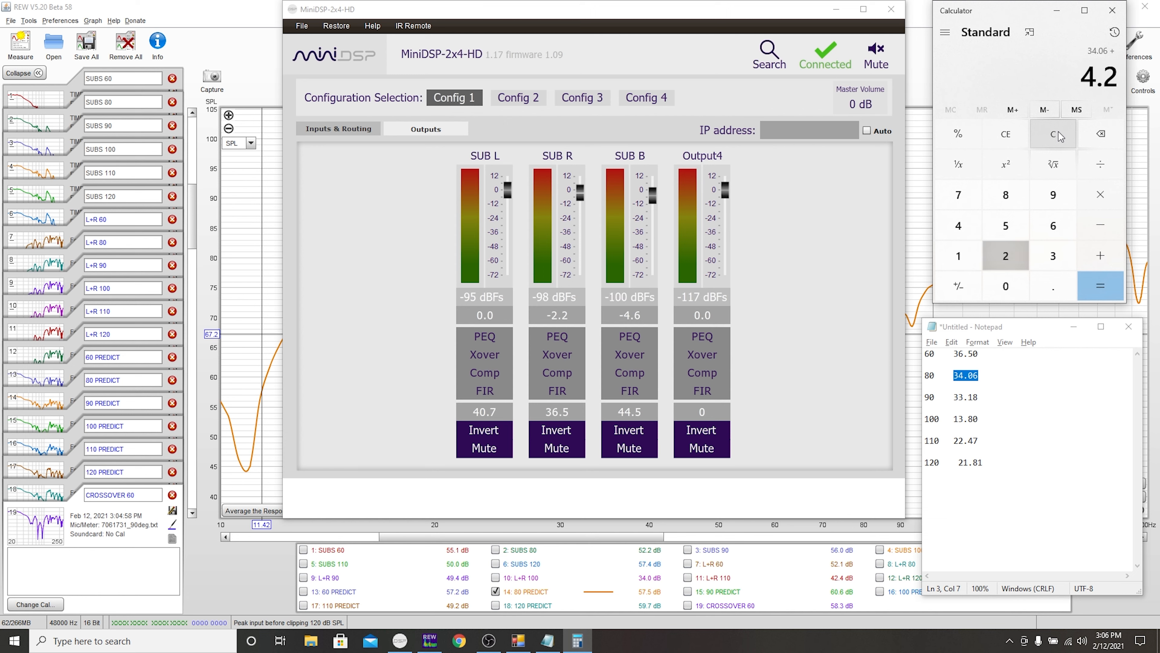
{"action": "key", "text": "Return"}
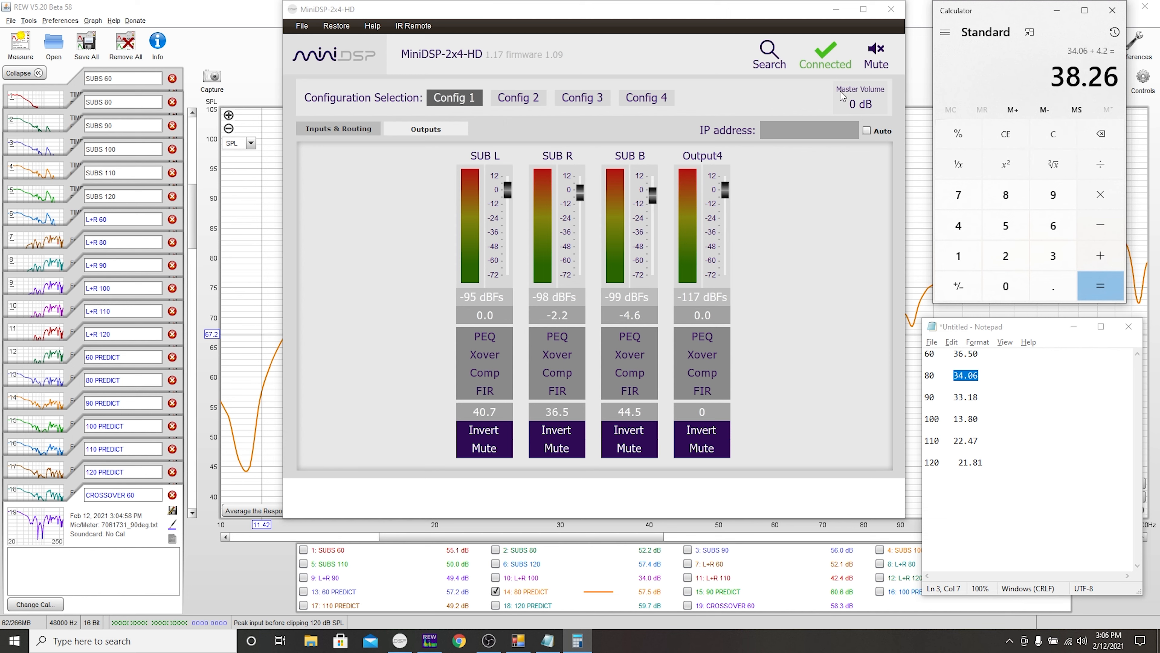
Step: In MiniDSP, set the SUB L delay to 38.26 ms and the SUB R delay to 34.06 ms
{"action": "double_click", "coordinate": [509, 413]}
{"action": "type", "text": "38.26"}
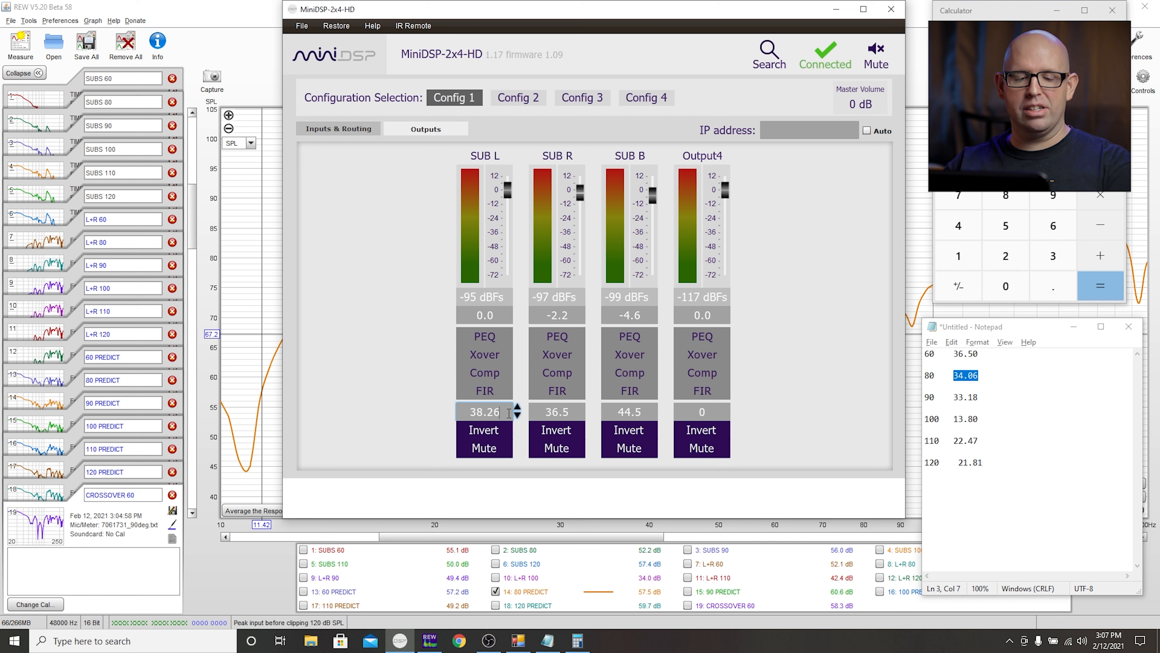
{"action": "key", "text": "Tab"}
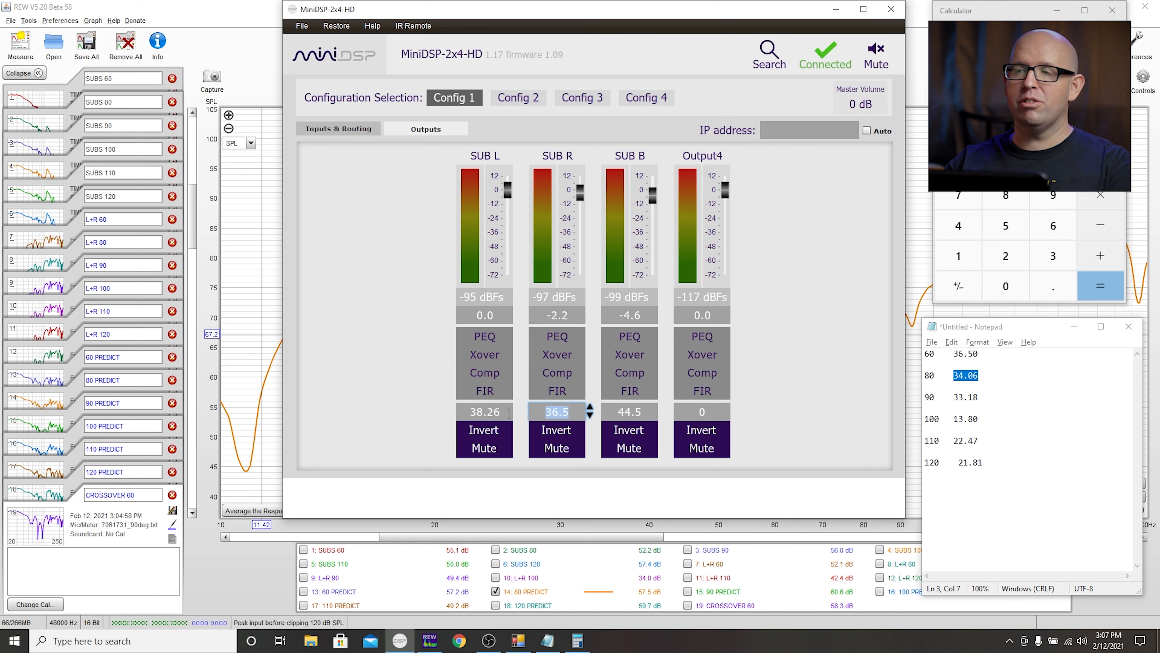
{"action": "type", "text": "34.06"}
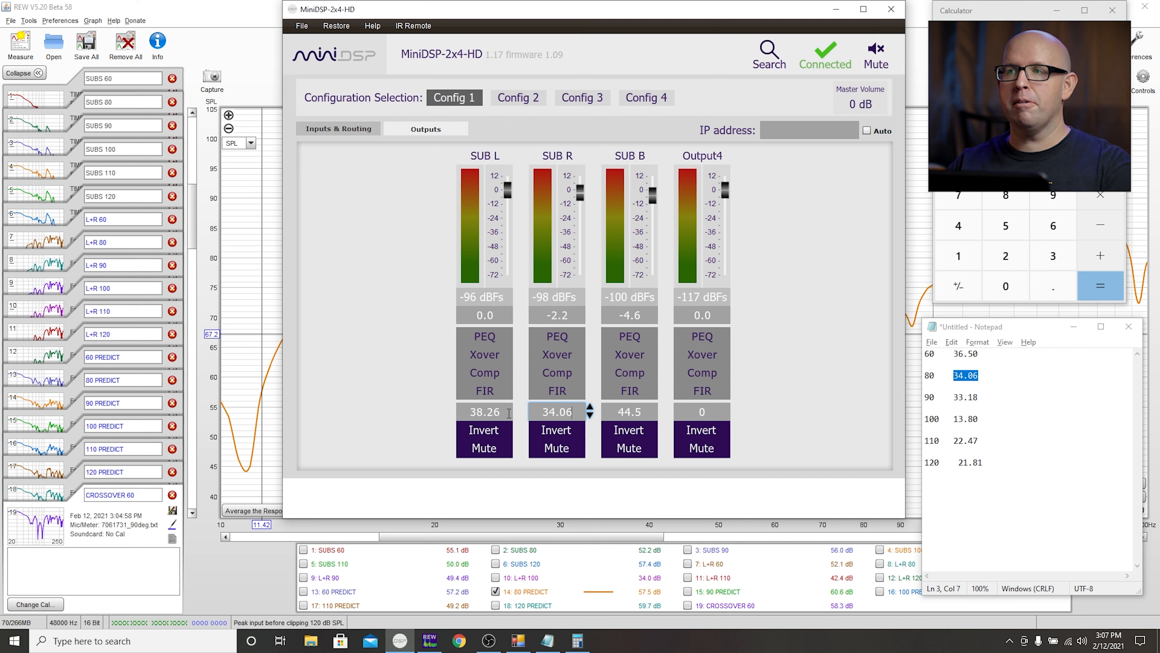
{"action": "key", "text": "Tab"}
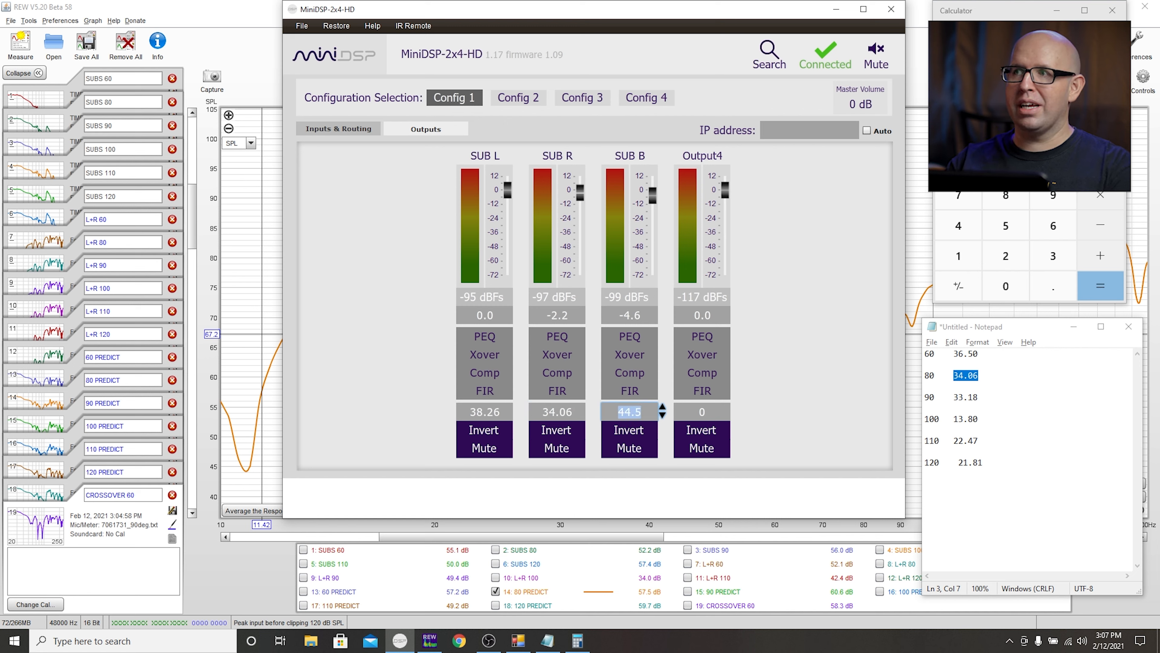
Step: Clear Calculator and add 8 to the copied 34.06 delay
{"action": "left_click", "coordinate": [1067, 135]}
{"action": "key", "text": "ctrl+v"}
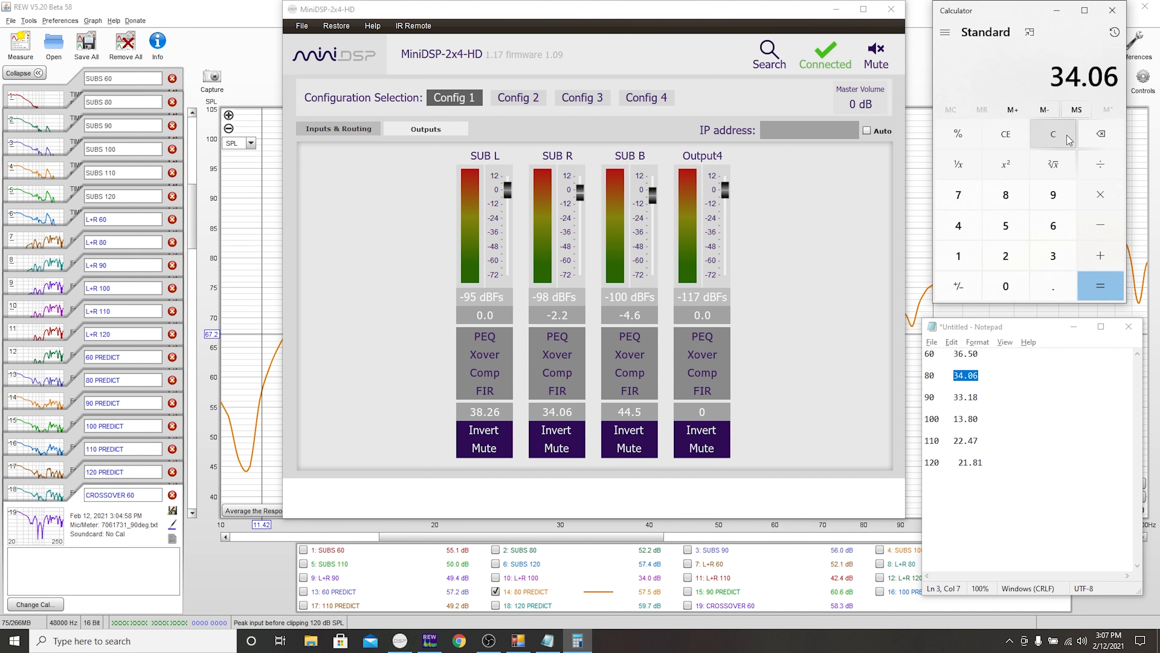
{"action": "type", "text": "+8"}
{"action": "key", "text": "Return"}
Step: Set the SUB B delay in MiniDSP to 42.06 ms
{"action": "double_click", "coordinate": [646, 412]}
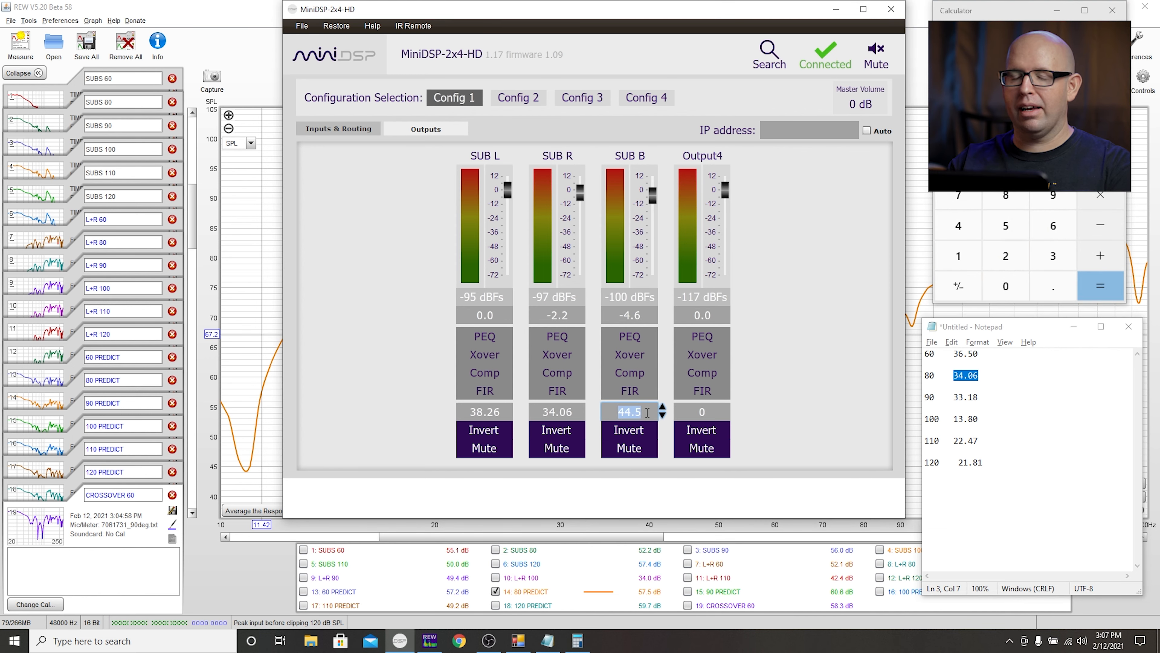
{"action": "type", "text": "34."}
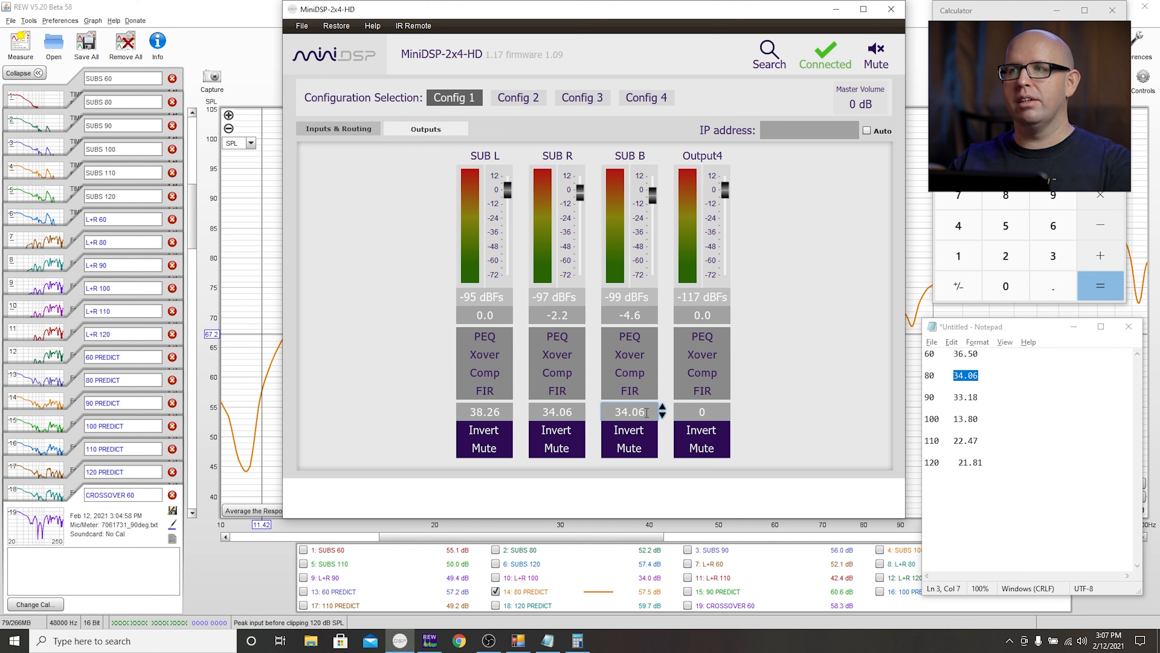
{"action": "key", "text": "BackSpace"}
{"action": "key", "text": "BackSpace"}
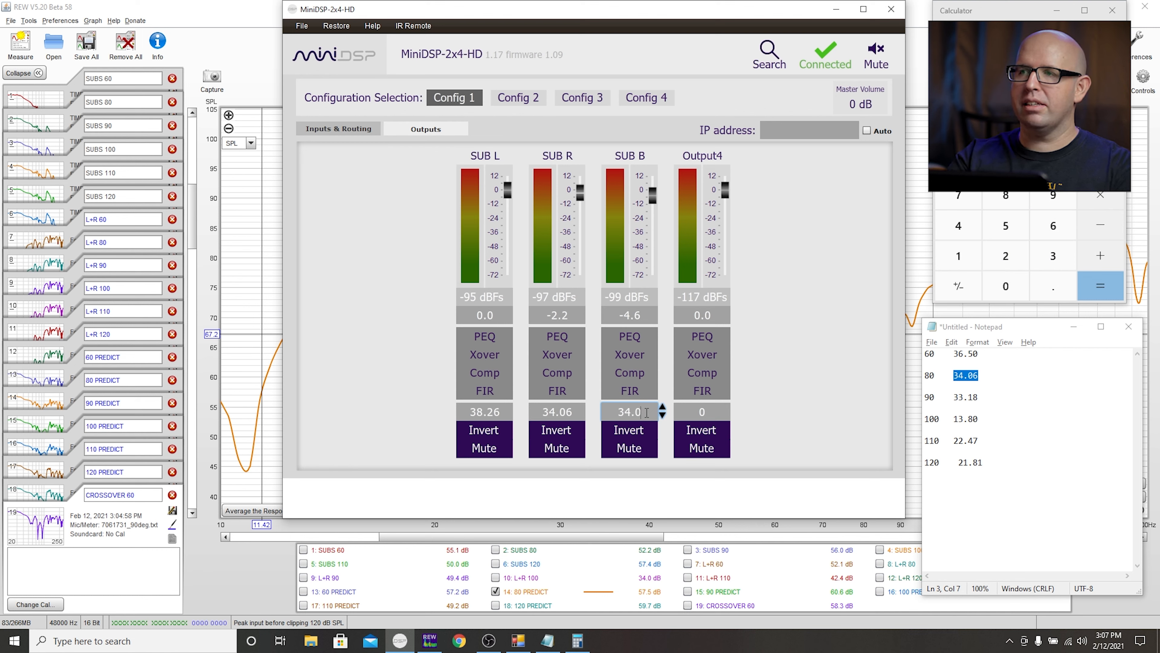
{"action": "key", "text": "BackSpace"}
{"action": "type", "text": "42.06"}
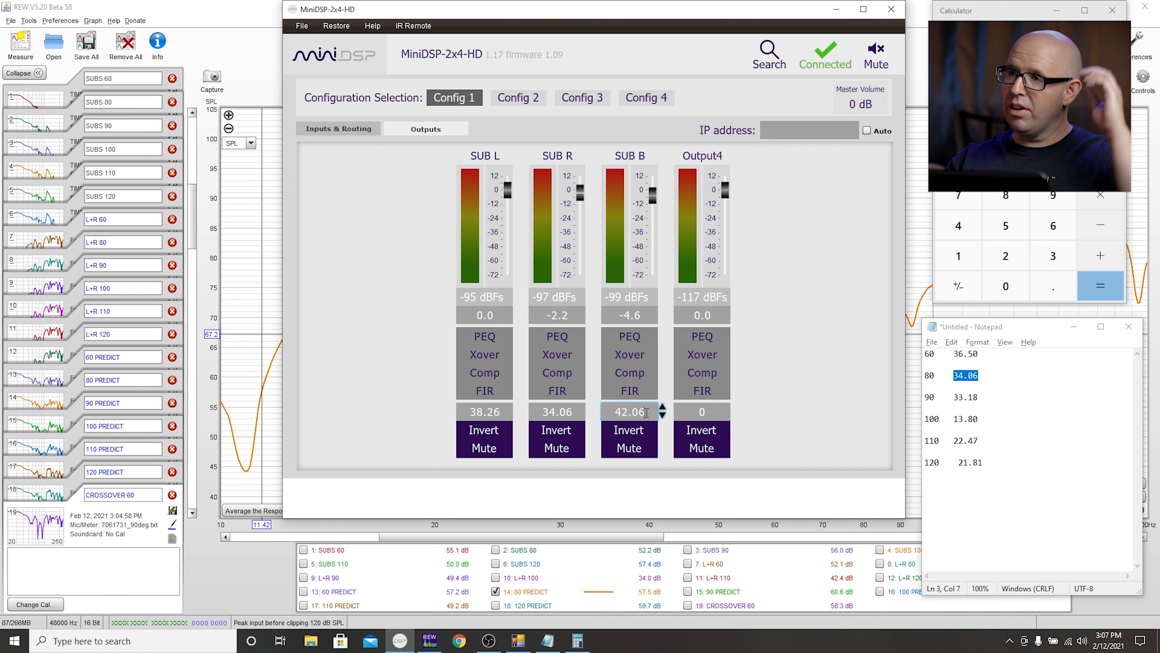
Step: Return to REW and run a sweep measurement named CROSSOVER 80
{"action": "left_click", "coordinate": [259, 57]}
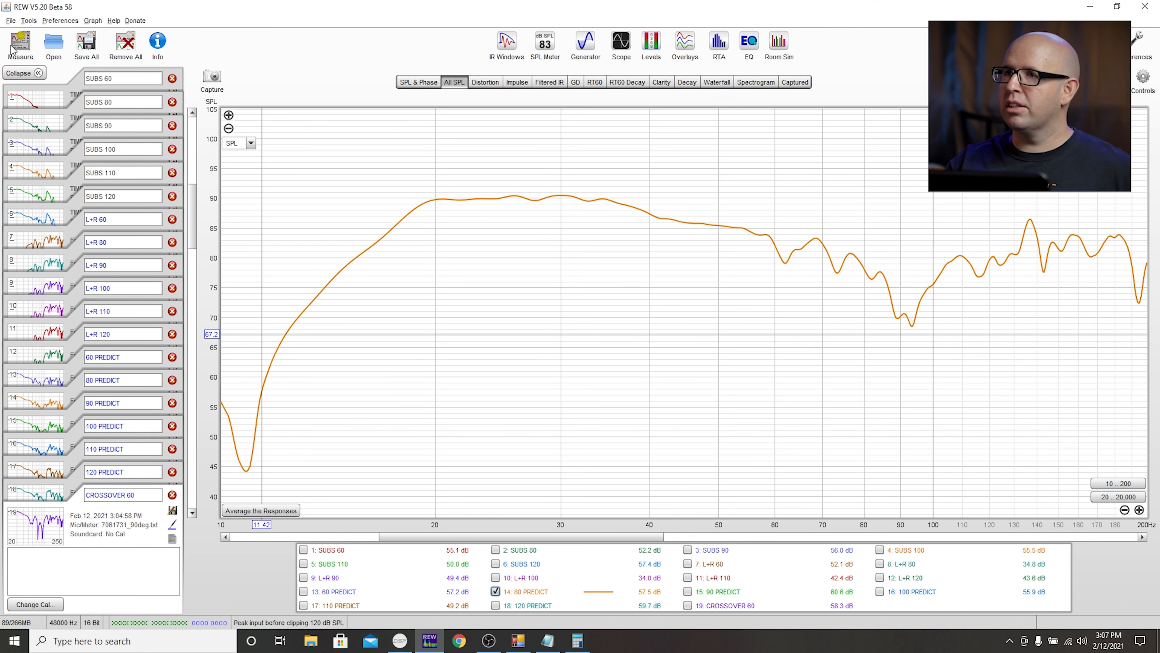
{"action": "left_click", "coordinate": [20, 43]}
{"action": "left_click", "coordinate": [547, 193]}
{"action": "key", "text": "BackSpace"}
{"action": "key", "text": "BackSpace"}
{"action": "type", "text": "80"}
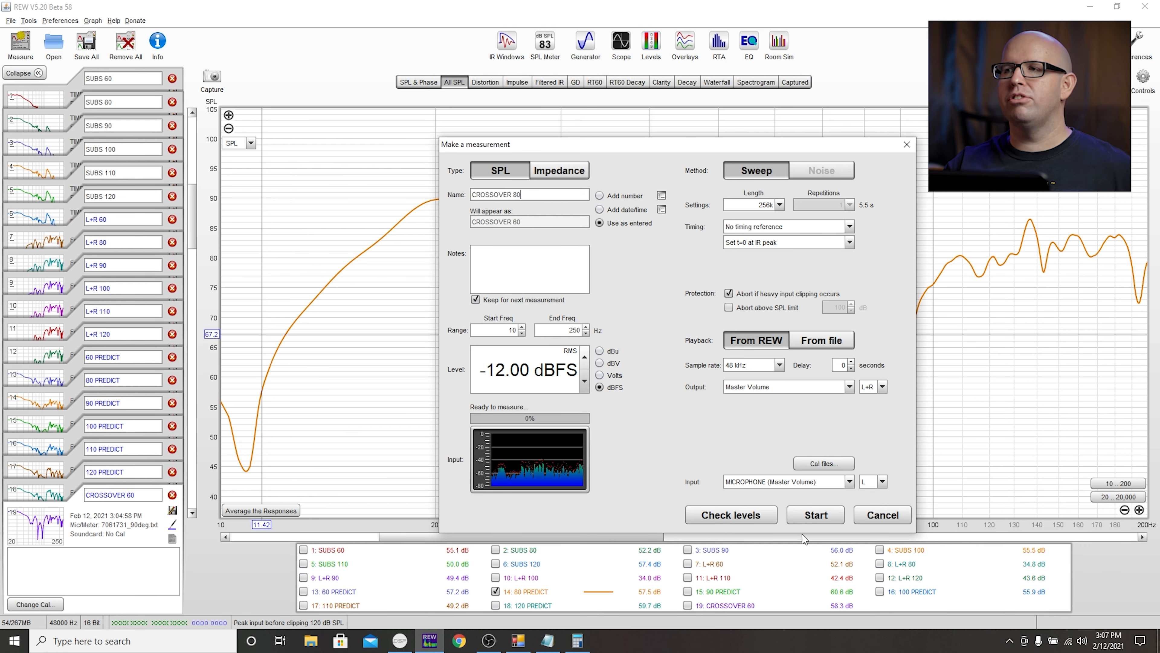
{"action": "left_click", "coordinate": [816, 515]}
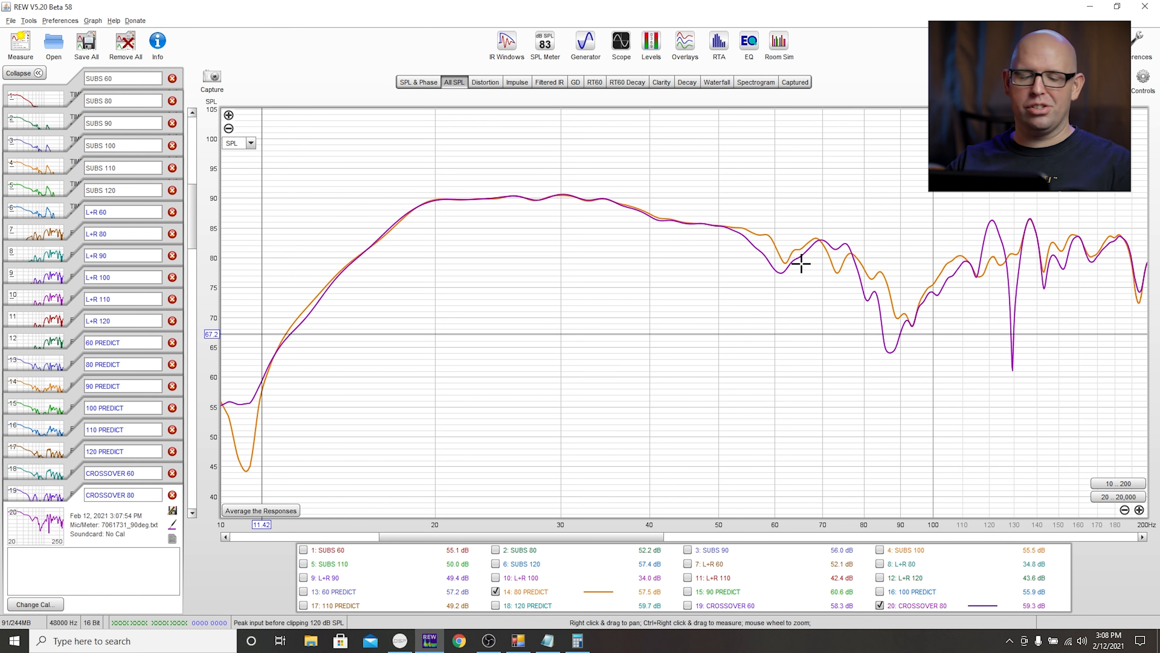
Step: Bring up the Notepad delay list over the CROSSOVER 80 and 80 PREDICT graph
{"action": "key", "text": "alt+Tab"}
{"action": "key", "text": "alt+Tab"}
{"action": "key", "text": "alt+Tab"}
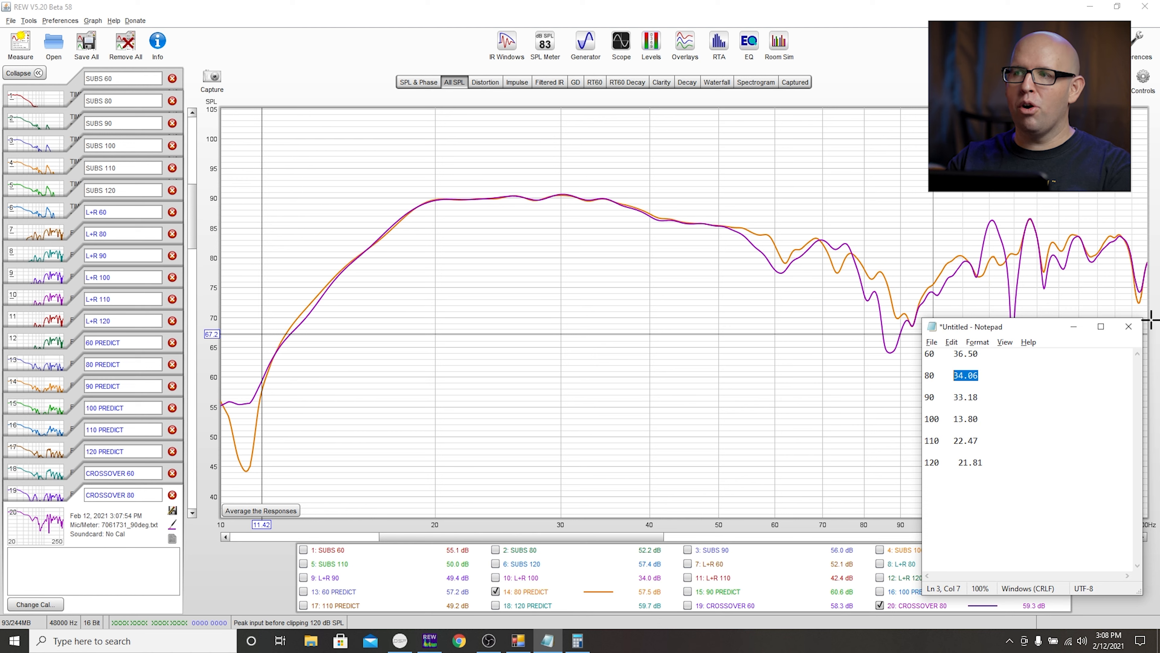
{"action": "key", "text": "alt+Tab"}
{"action": "key", "text": "alt+Tab"}
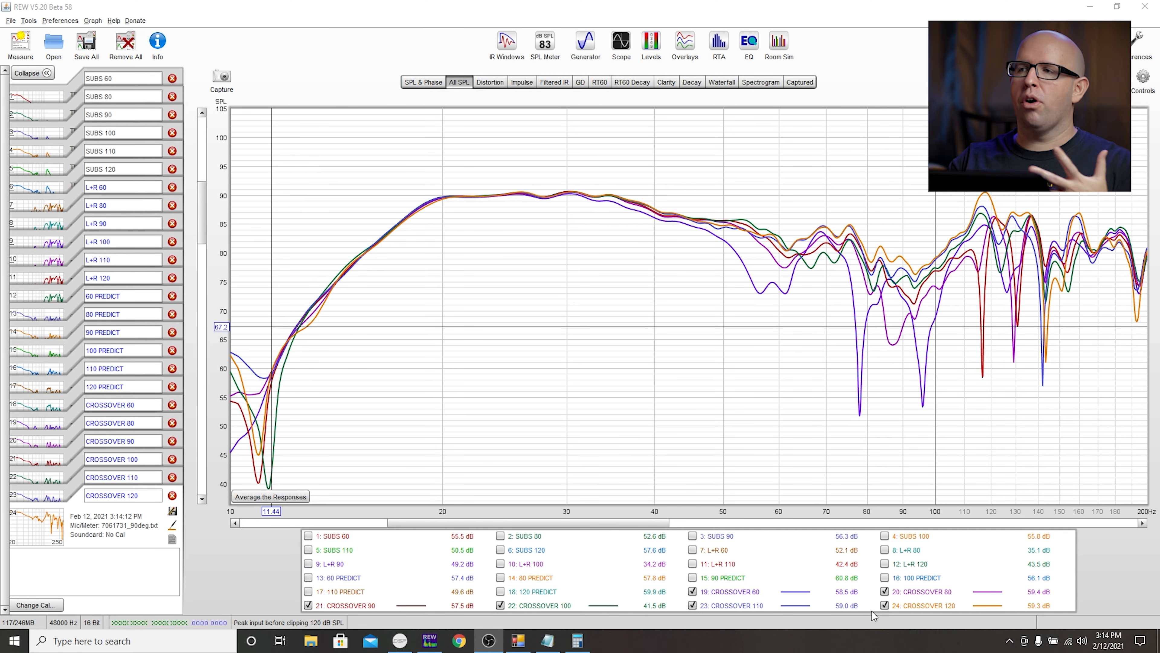
Step: Compare CROSSOVER 80 with CROSSOVER 60 and CROSSOVER 90 in turn, leaving only CROSSOVER 90 displayed
{"action": "mouse_move", "coordinate": [910, 609]}
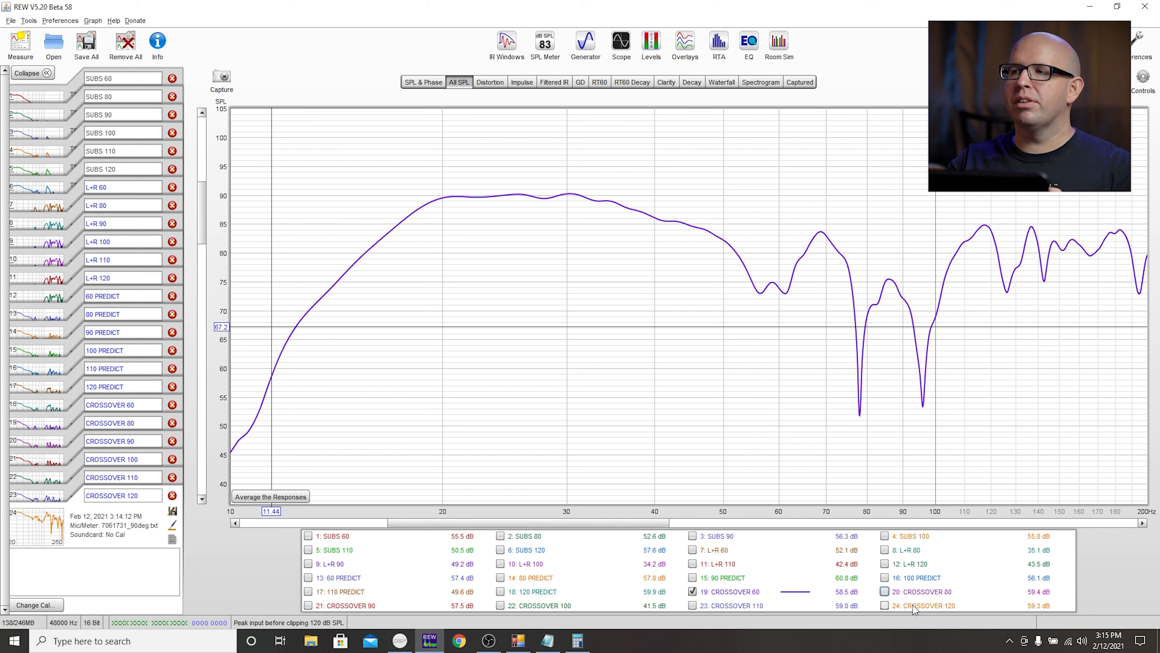
{"action": "left_click", "coordinate": [884, 591]}
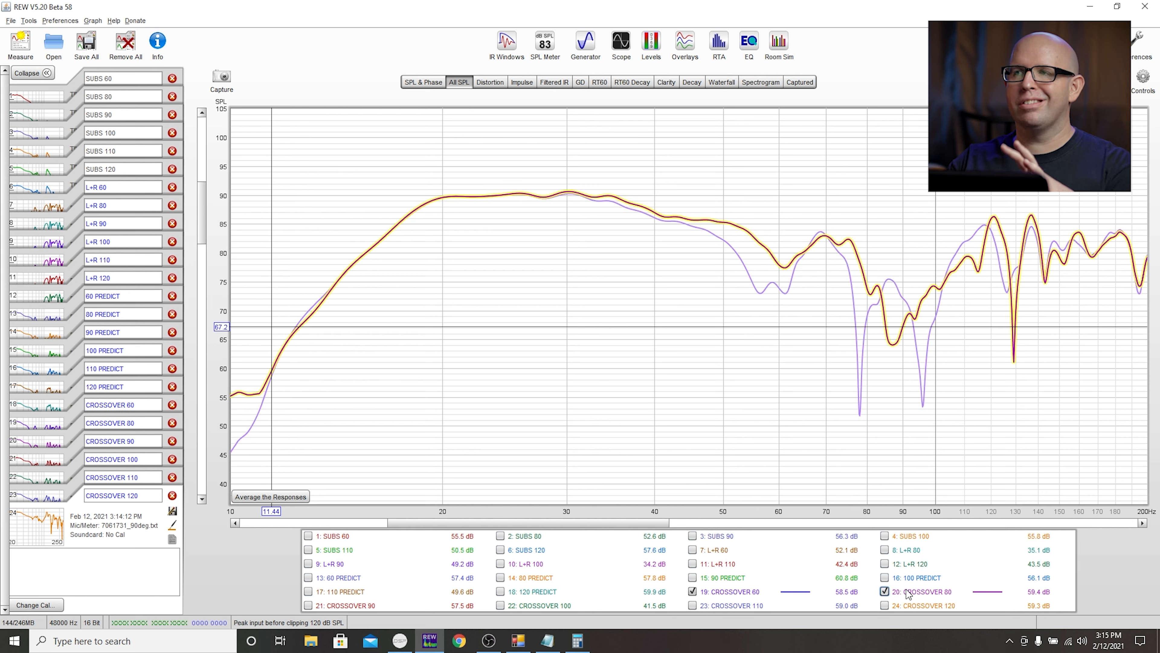
{"action": "left_click", "coordinate": [745, 592]}
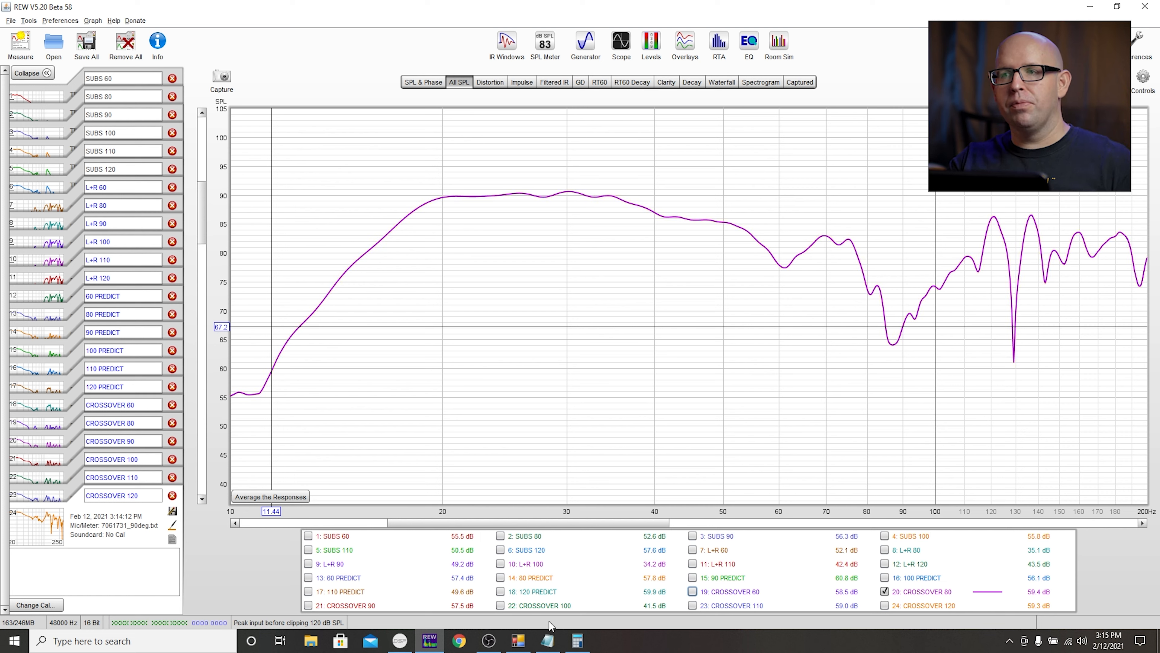
{"action": "left_click", "coordinate": [360, 607]}
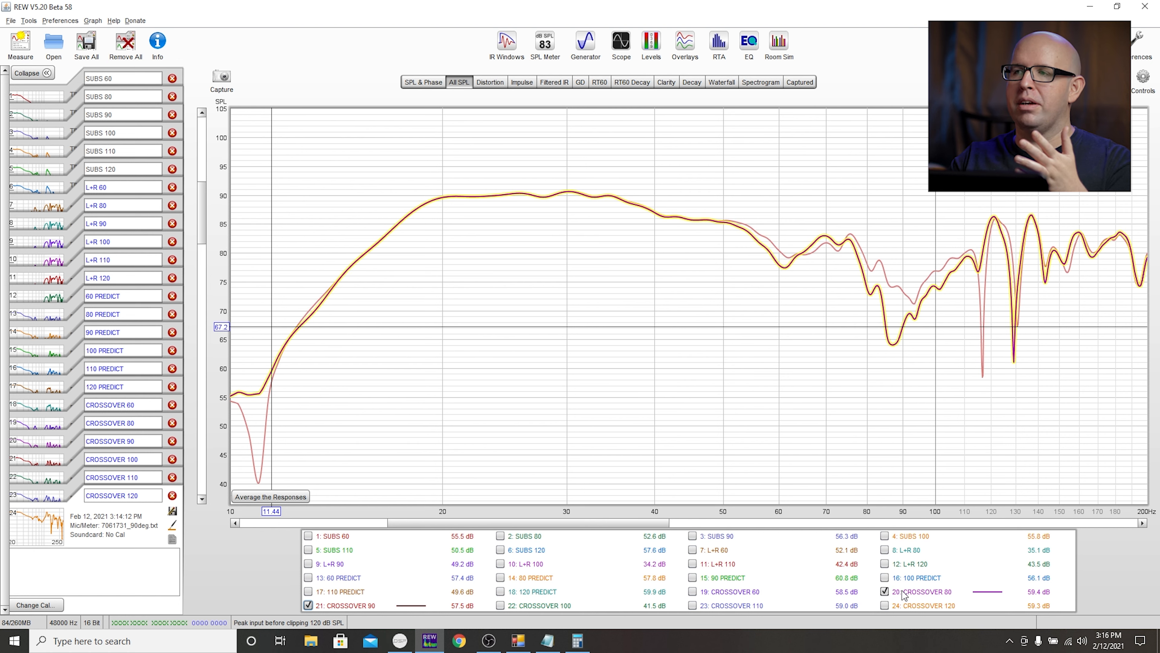
{"action": "left_click", "coordinate": [885, 591]}
Step: Overlay CROSSOVER 100, toggle CROSSOVER 90 to compare the two responses, and leave only CROSSOVER 100 displayed
{"action": "left_click", "coordinate": [540, 608]}
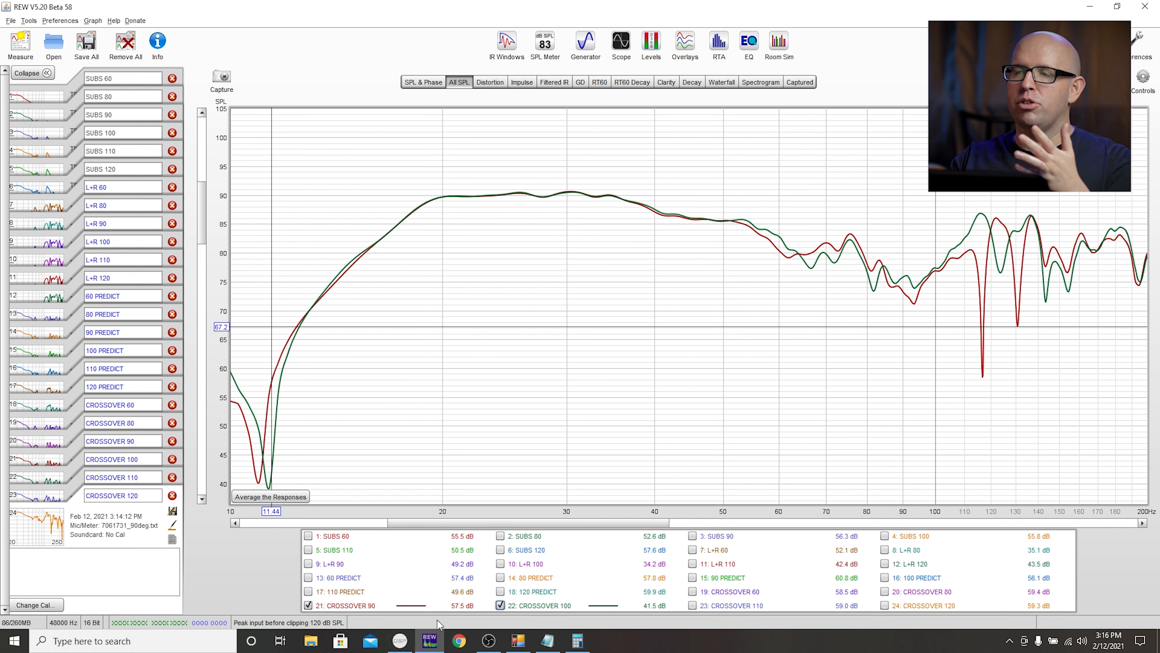
{"action": "left_click", "coordinate": [328, 607]}
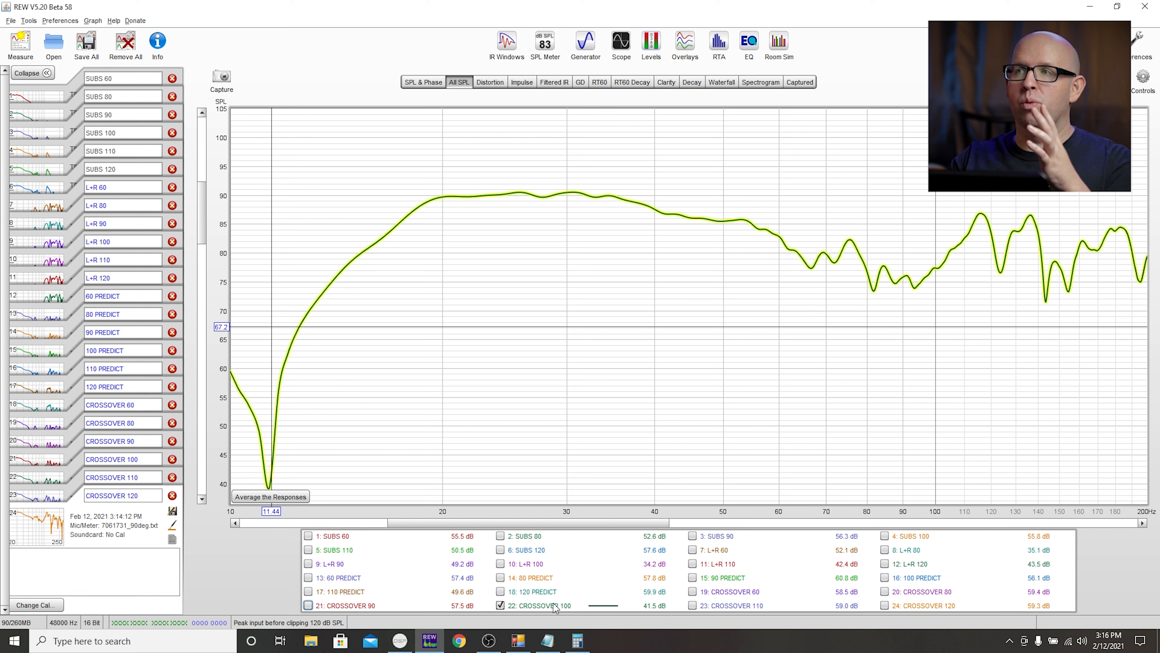
{"action": "left_click", "coordinate": [387, 602]}
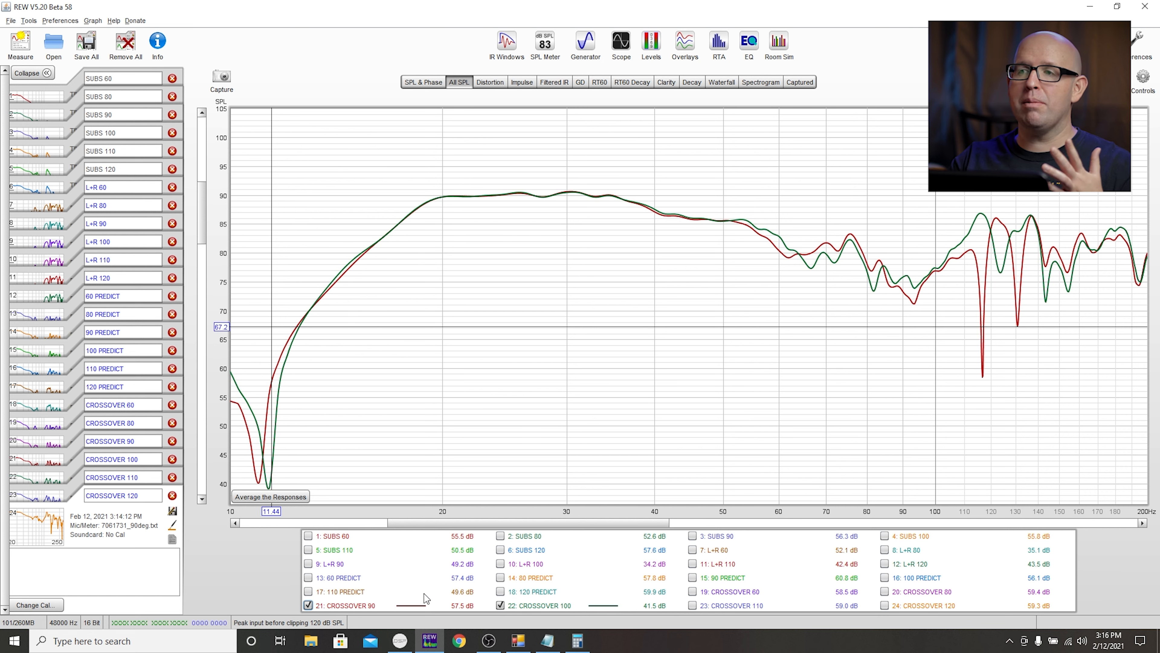
{"action": "left_click", "coordinate": [392, 605]}
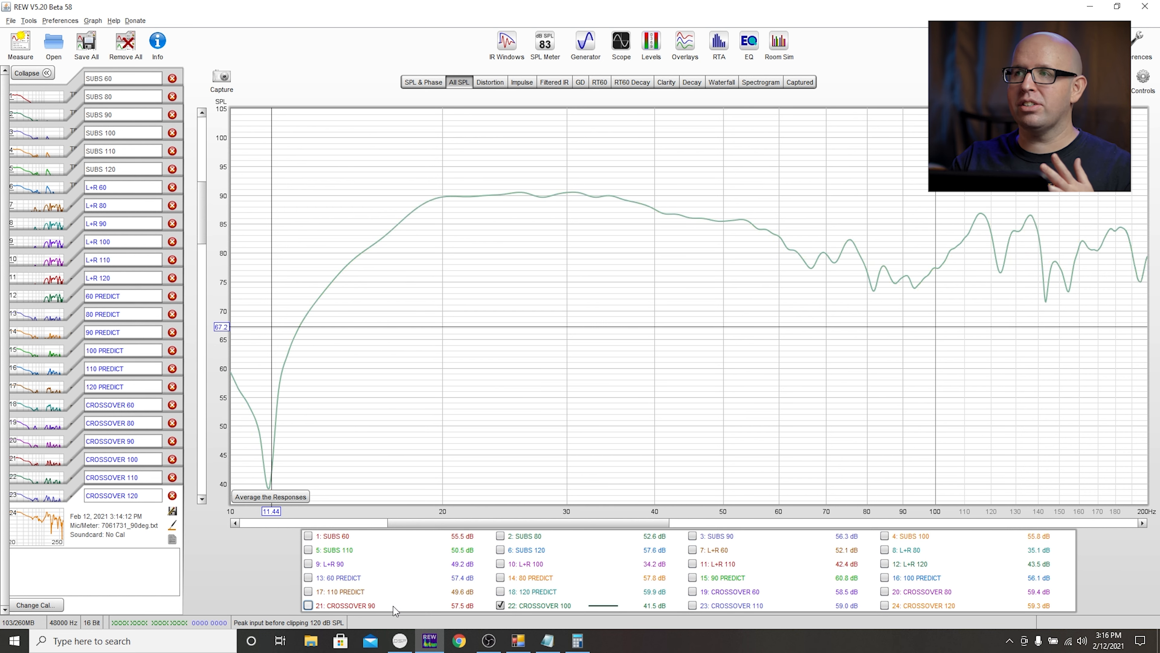
Step: Compare the CROSSOVER 110, CROSSOVER 120 and CROSSOVER 100 responses in turn, leaving only CROSSOVER 100 displayed
{"action": "left_click", "coordinate": [716, 606]}
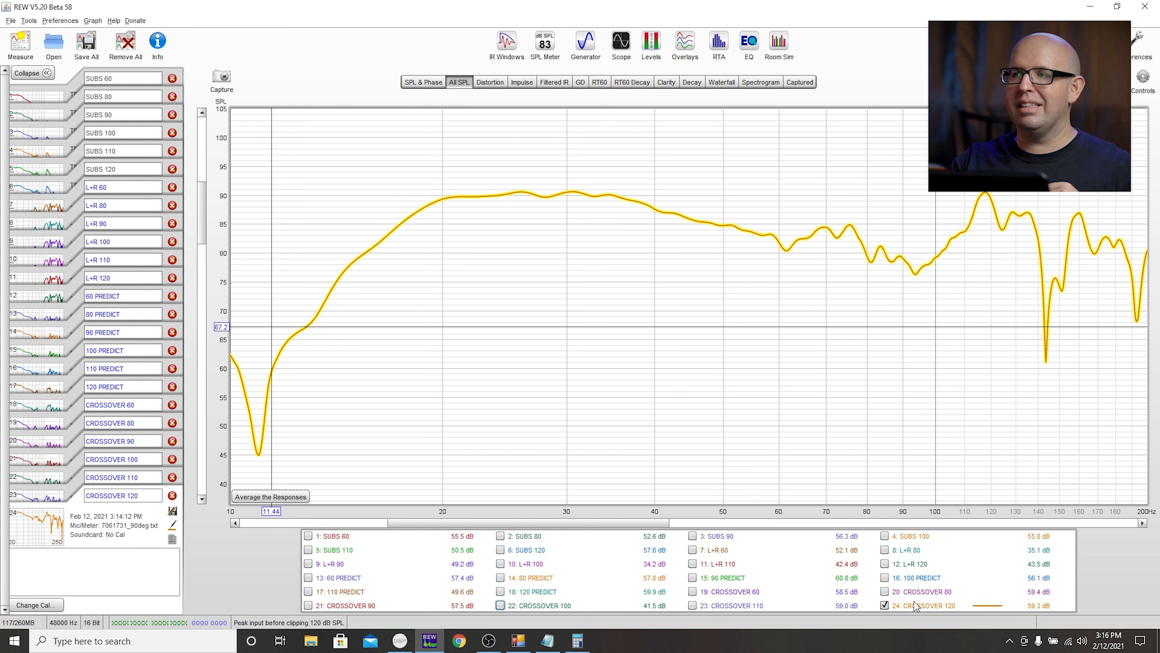
{"action": "left_click", "coordinate": [763, 604]}
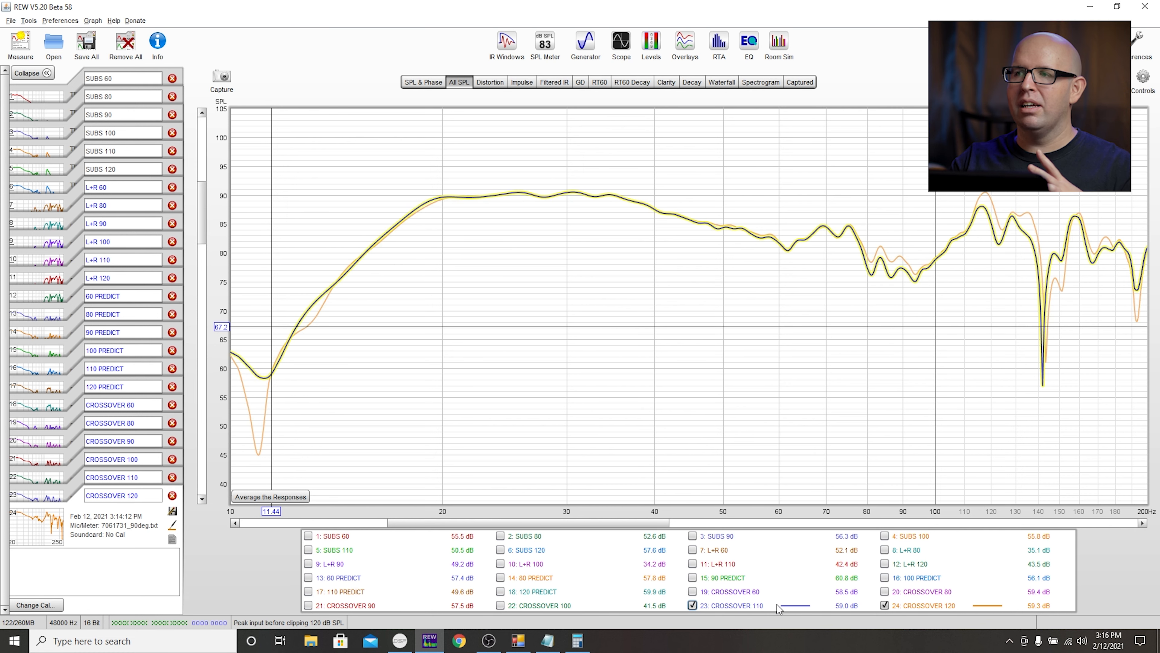
{"action": "left_click", "coordinate": [752, 604]}
{"action": "left_click", "coordinate": [532, 607]}
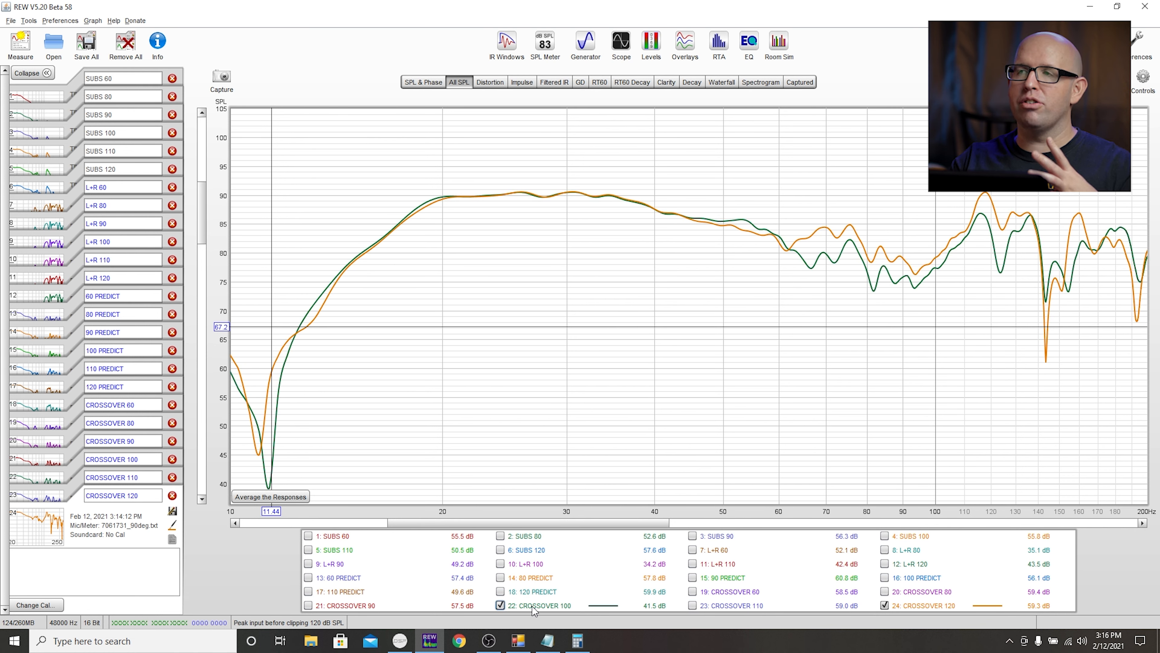
{"action": "left_click", "coordinate": [758, 604]}
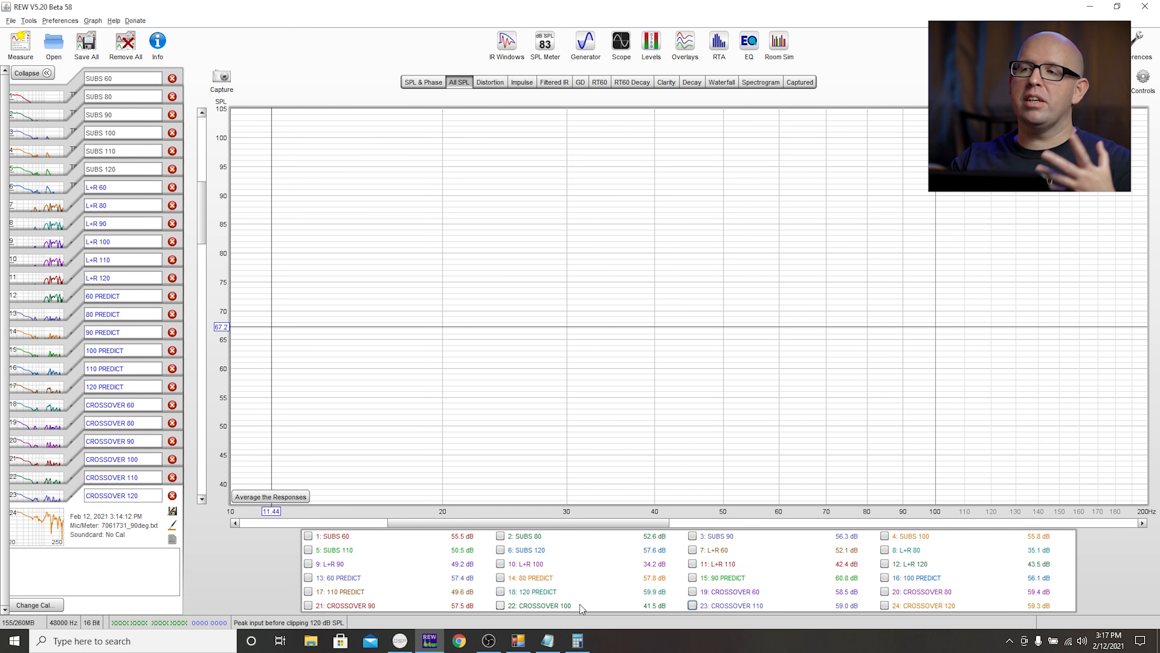
{"action": "left_click", "coordinate": [566, 608]}
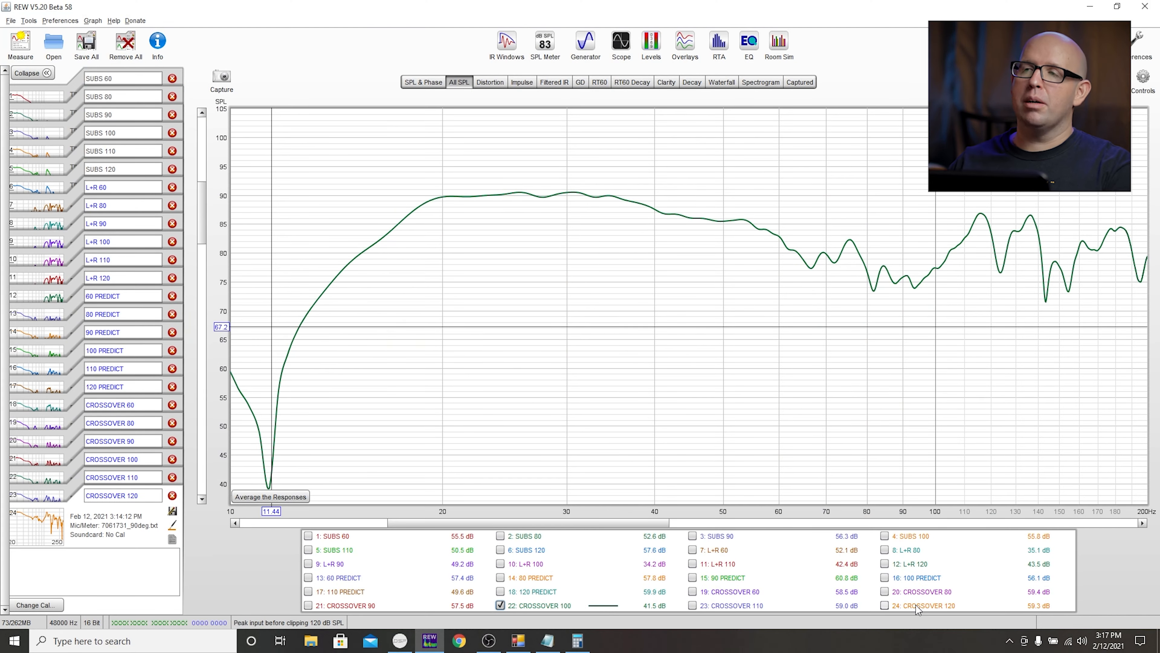
Step: Bring up MiniDSP, the Notepad delay list and Calculator together over the REW graph
{"action": "key", "text": "alt+Tab"}
{"action": "key", "text": "alt+Tab"}
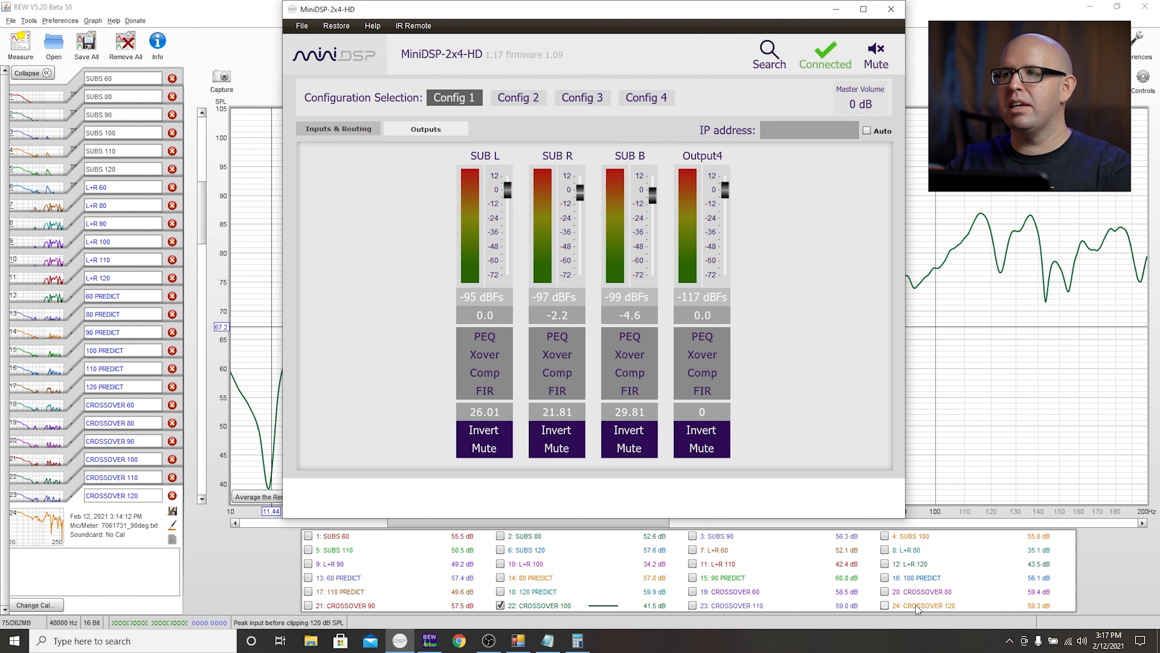
{"action": "key", "text": "alt+Tab"}
{"action": "key", "text": "alt+Tab"}
{"action": "key", "text": "alt+Tab"}
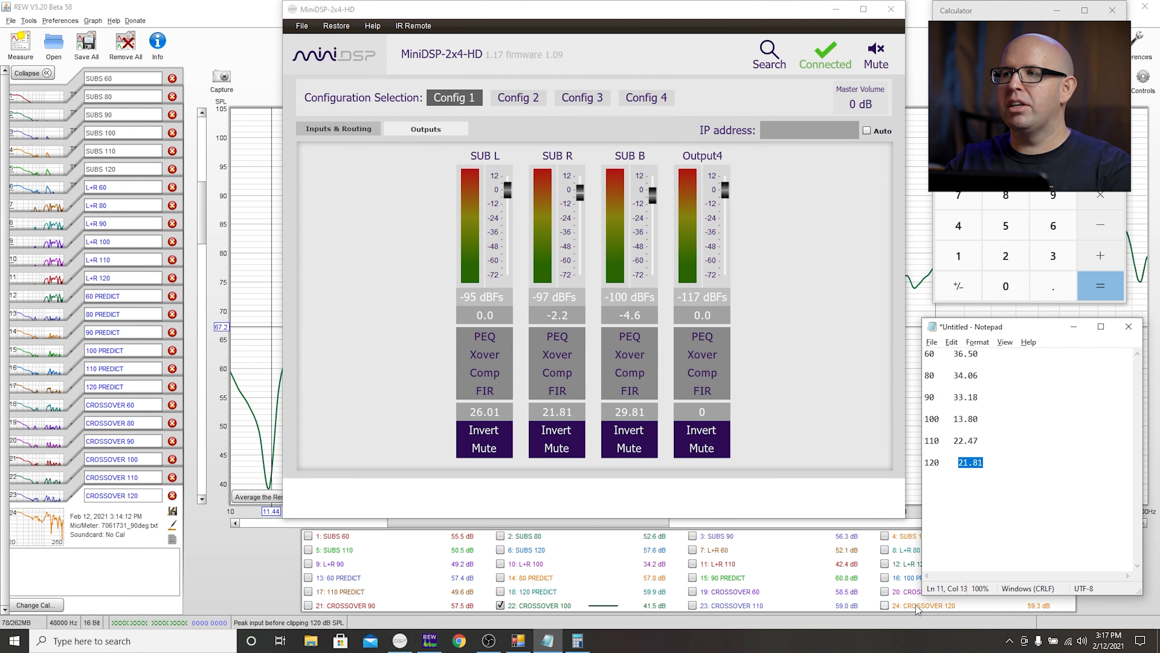
{"action": "key", "text": "alt+Tab"}
{"action": "key", "text": "alt+Tab"}
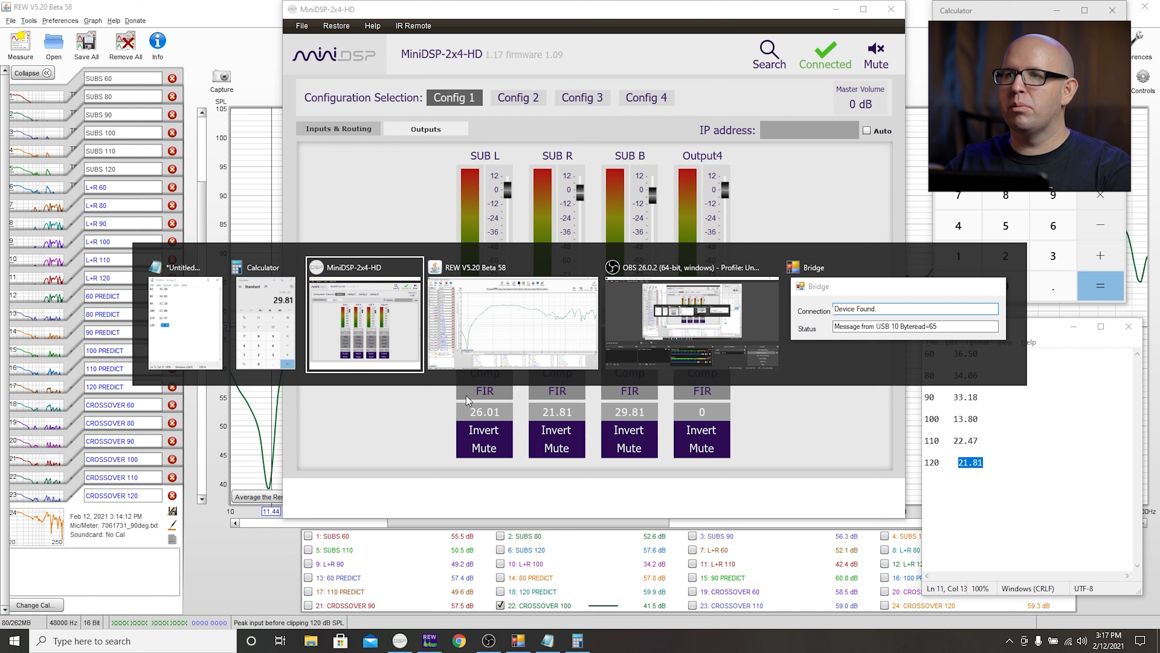
{"action": "left_click", "coordinate": [268, 316]}
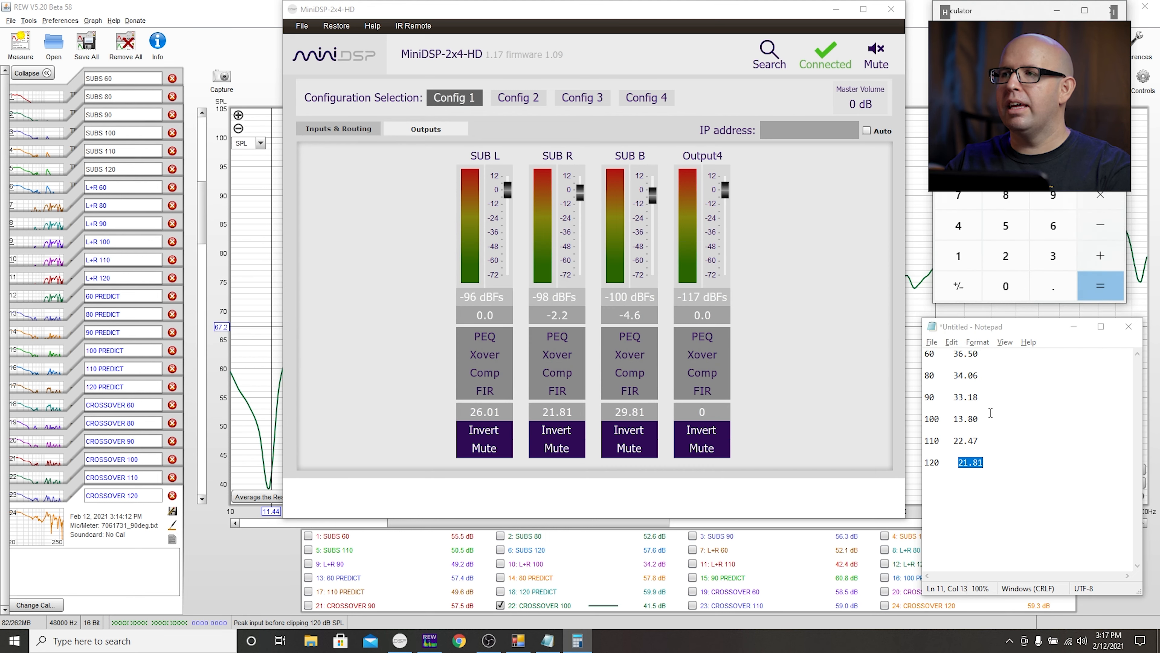
Step: Copy the 13.80 delay listed for crossover 100 and calculate 13.8 + 4.2 in Calculator
{"action": "left_click_drag", "start_coordinate": [979, 418], "coordinate": [955, 417]}
{"action": "key", "text": "ctrl+c"}
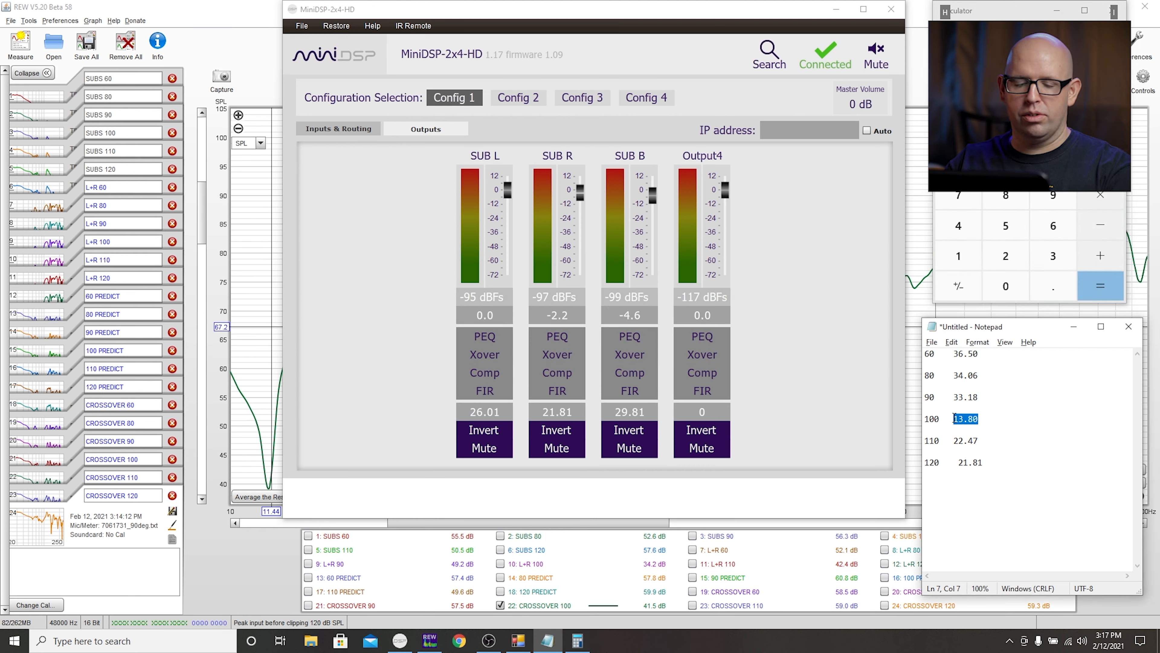
{"action": "left_click", "coordinate": [1065, 137]}
{"action": "type", "text": "13.8 + 4."}
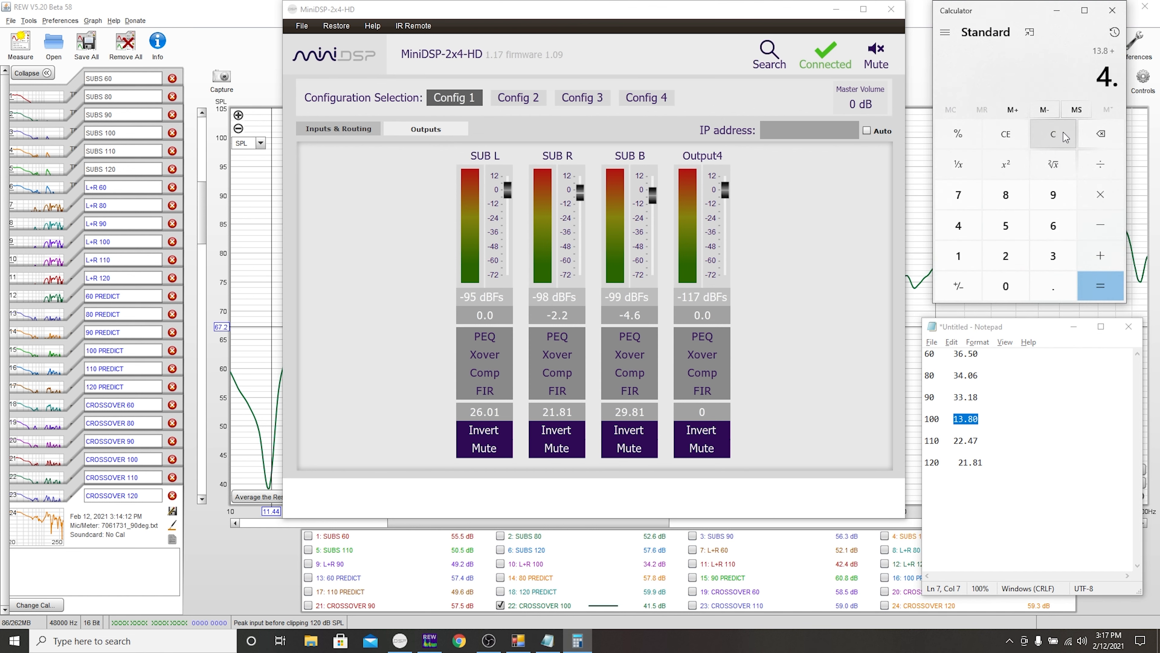
{"action": "type", "text": "2"}
{"action": "key", "text": "Return"}
Step: Set the MiniDSP output delays to 18 for SUB L, 13.80 for SUB R and 21.8 for SUB B
{"action": "double_click", "coordinate": [491, 413]}
{"action": "type", "text": "18"}
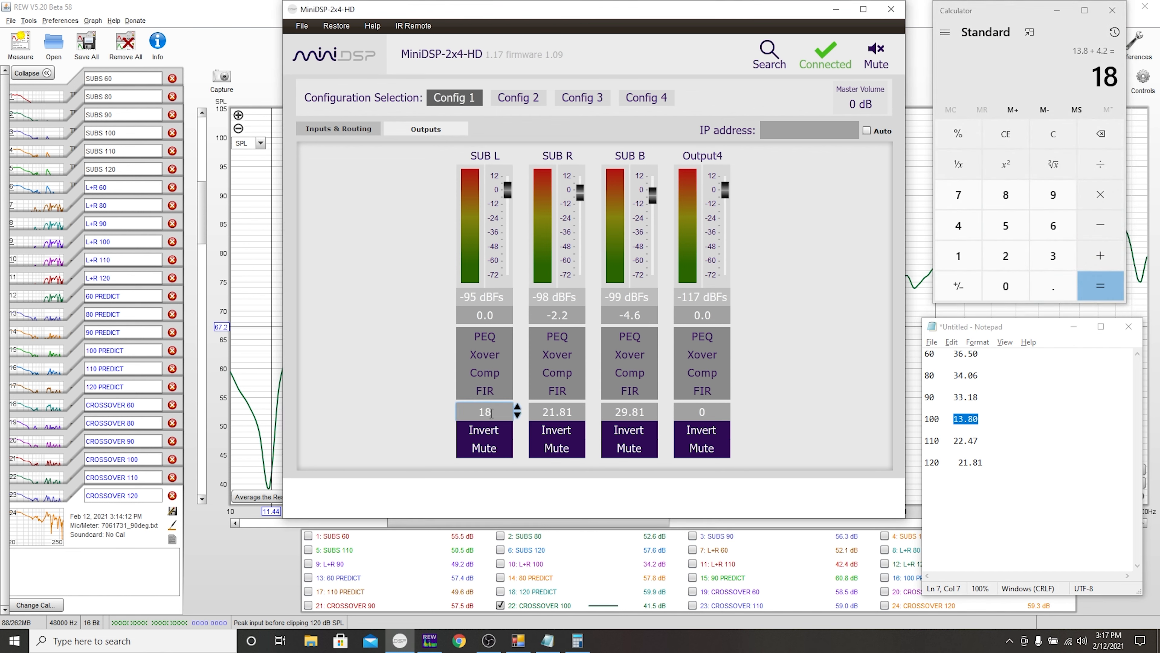
{"action": "double_click", "coordinate": [543, 413]}
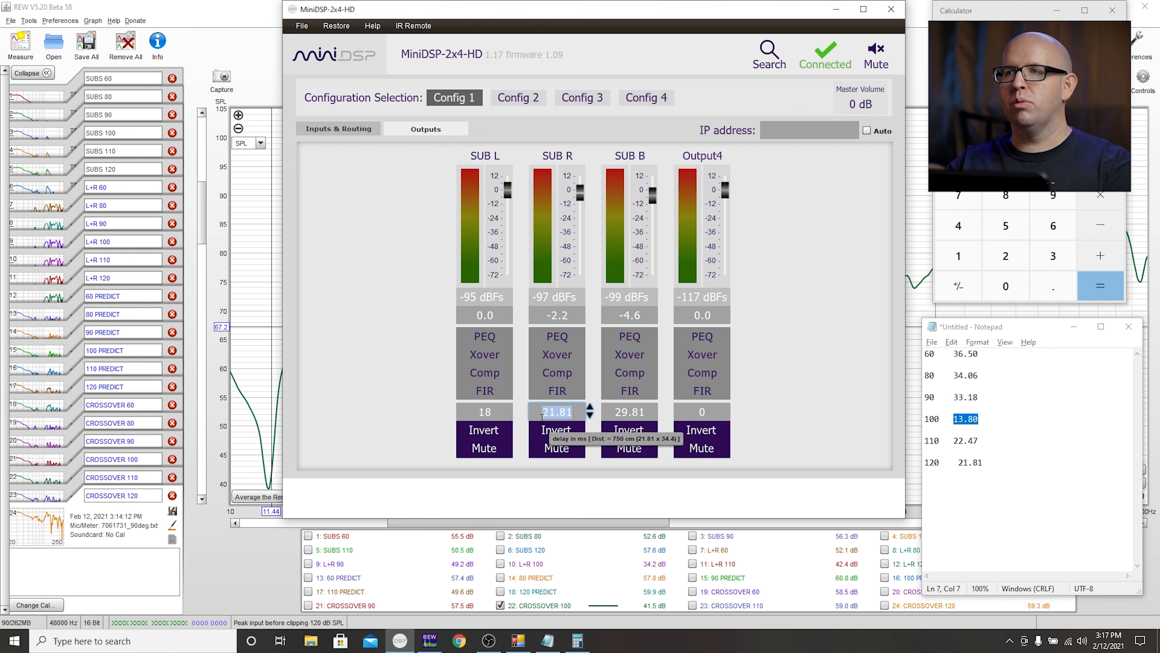
{"action": "key", "text": "ctrl+v"}
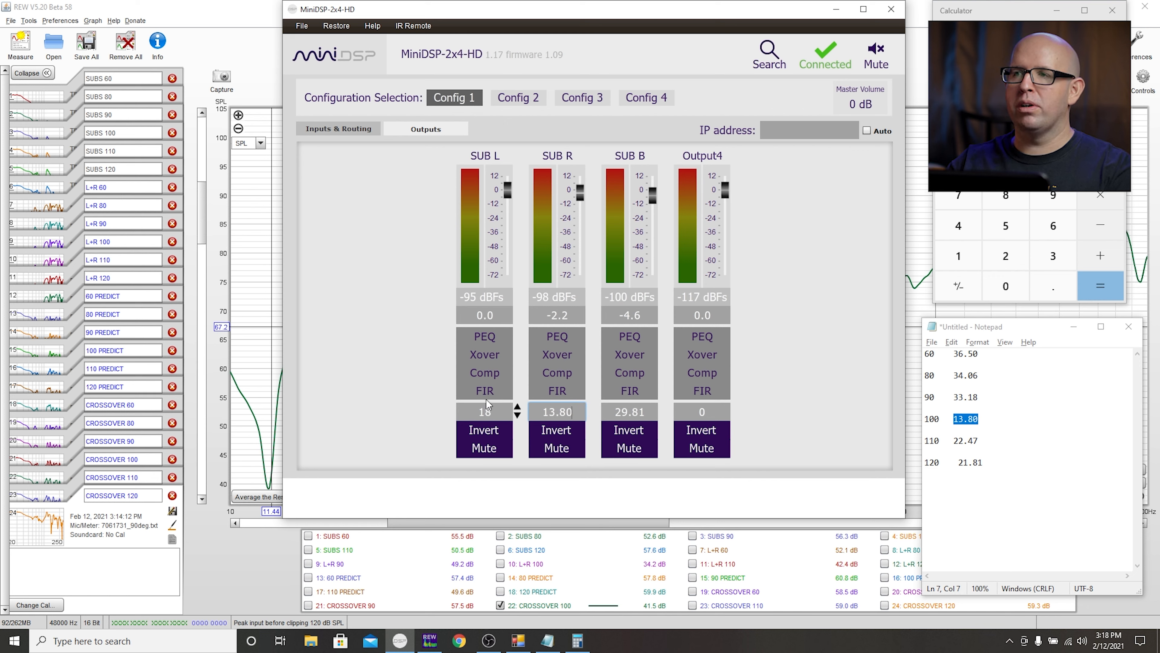
{"action": "double_click", "coordinate": [641, 414]}
{"action": "type", "text": "21.81"}
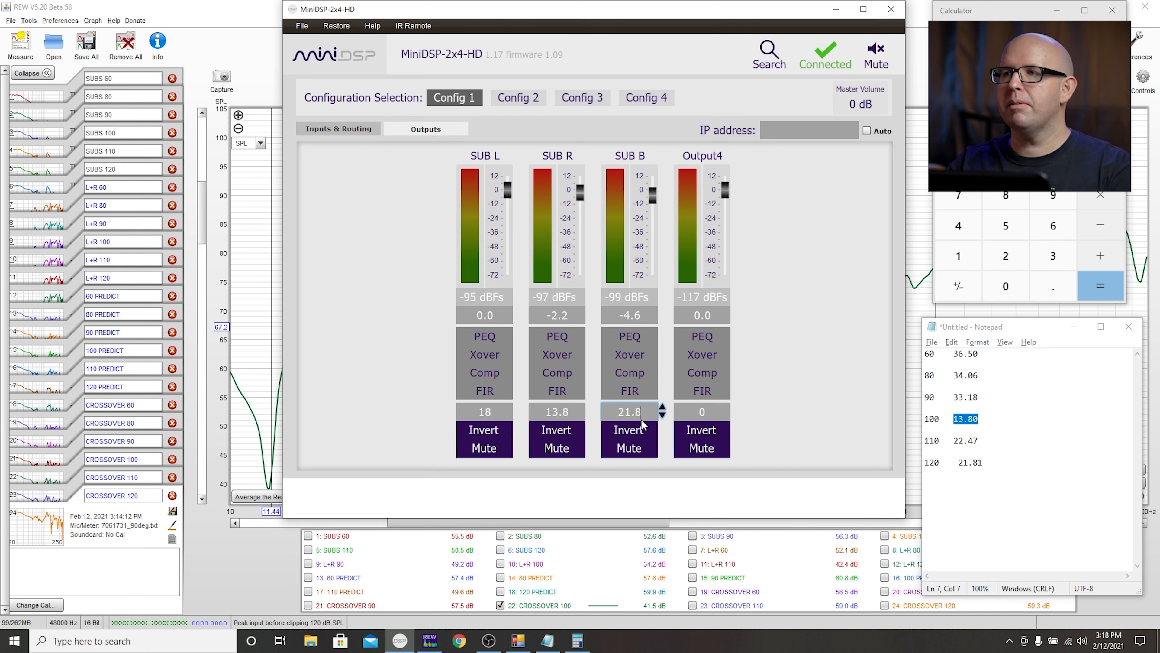
{"action": "key", "text": "Return"}
Step: Return to REW and overlay CROSSOVER 80, then CROSSOVER 60, on CROSSOVER 100 to compare the responses
{"action": "left_click", "coordinate": [210, 24]}
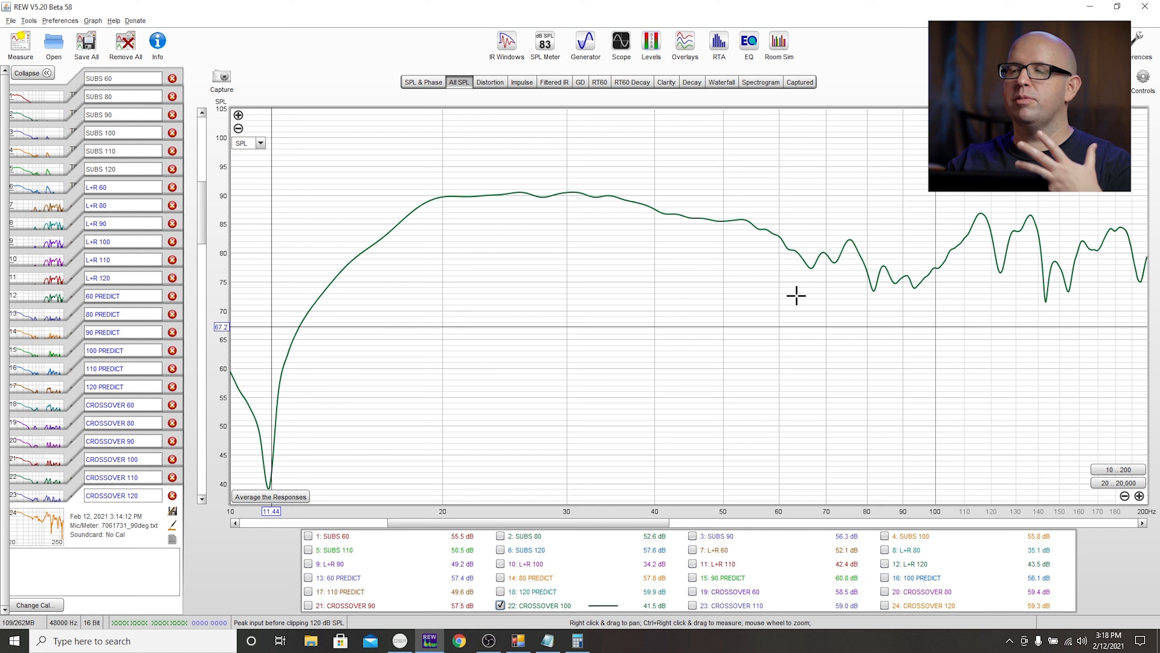
{"action": "left_click_drag", "start_coordinate": [891, 274], "coordinate": [894, 280]}
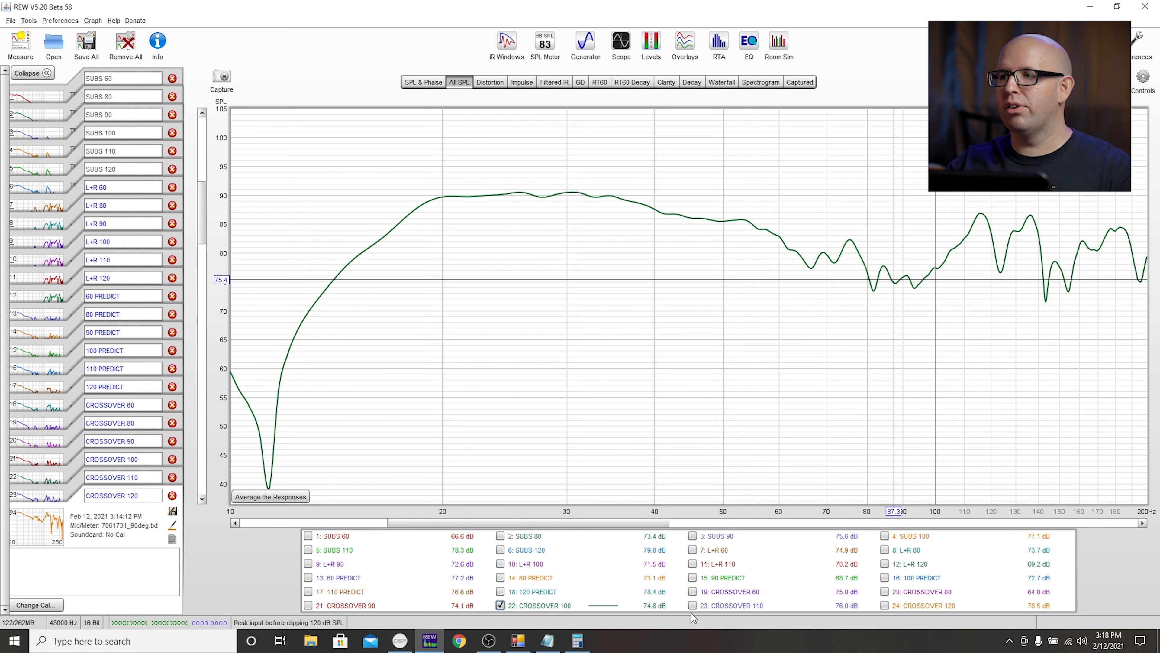
{"action": "left_click", "coordinate": [926, 592]}
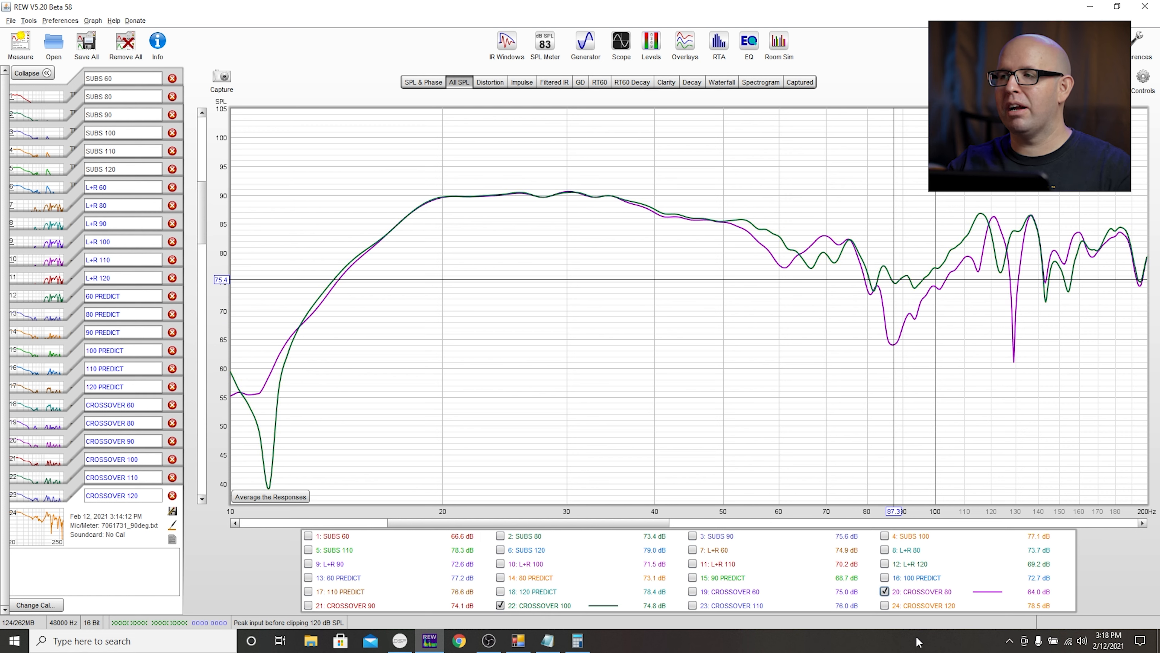
{"action": "left_click", "coordinate": [919, 592]}
{"action": "left_click", "coordinate": [762, 591]}
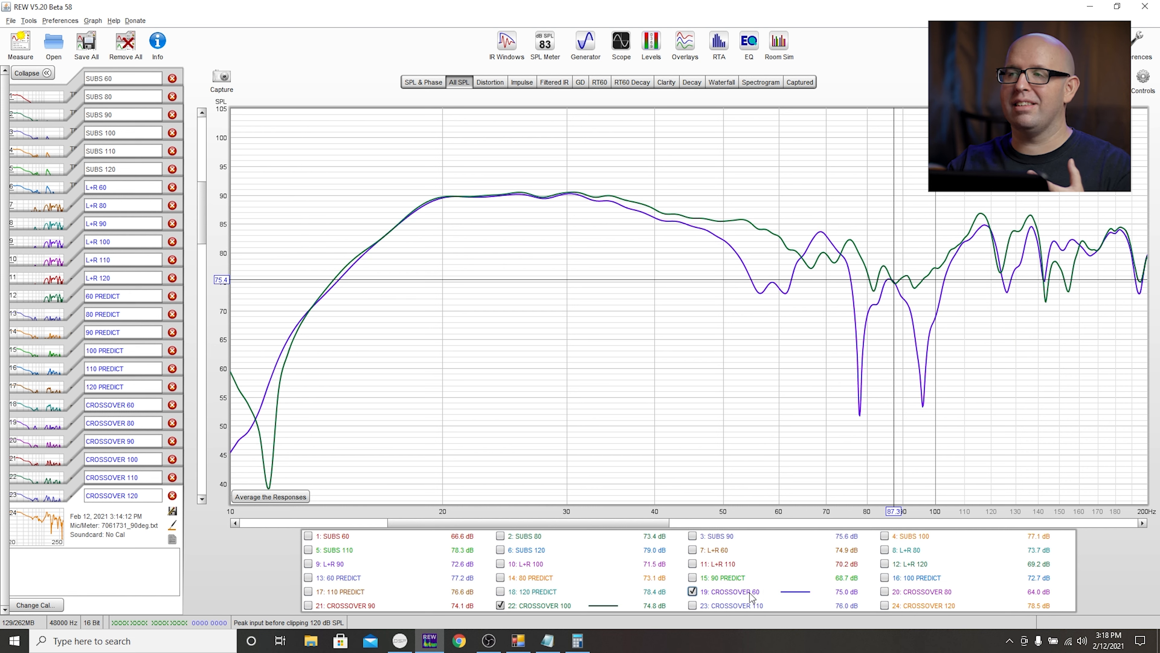